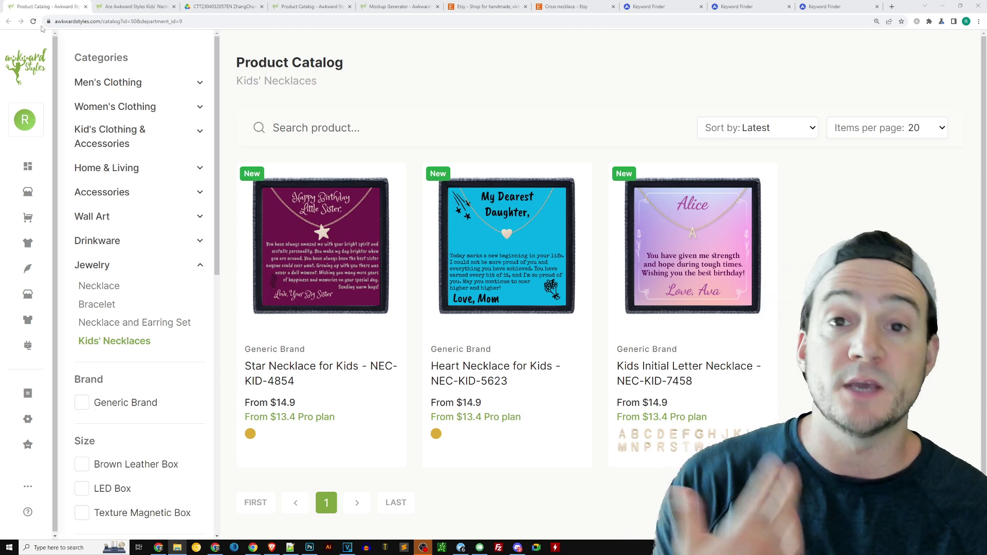
- Review the kids' necklace Proposition 65 safety article and the CTT test report, and close both pages
left_click(116, 8)
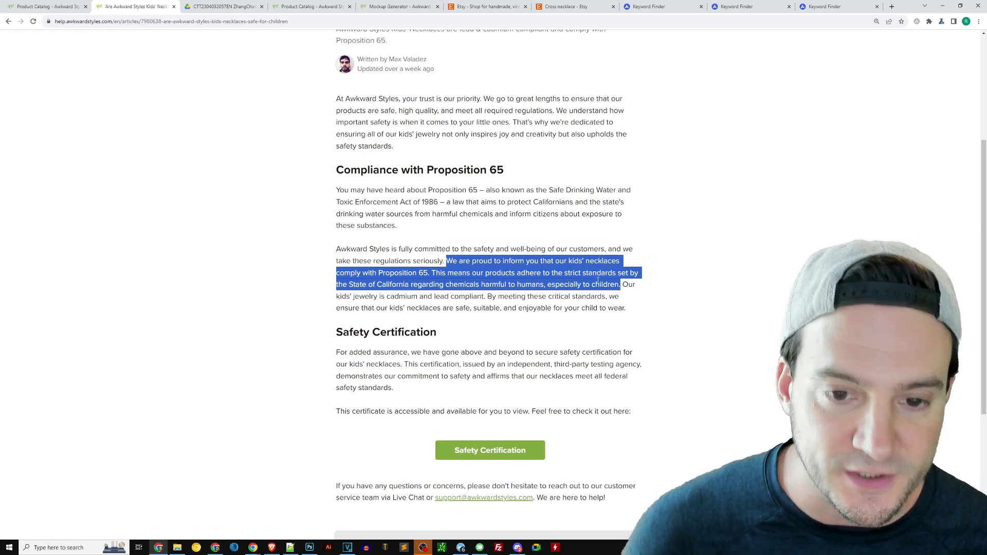
left_click(278, 94)
key("ctrl+w")
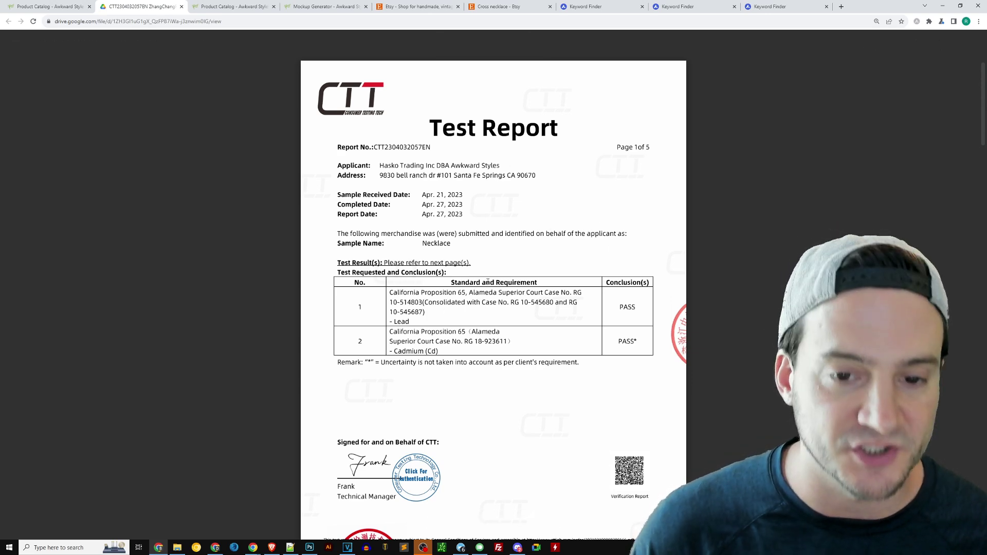
key("ctrl+w")
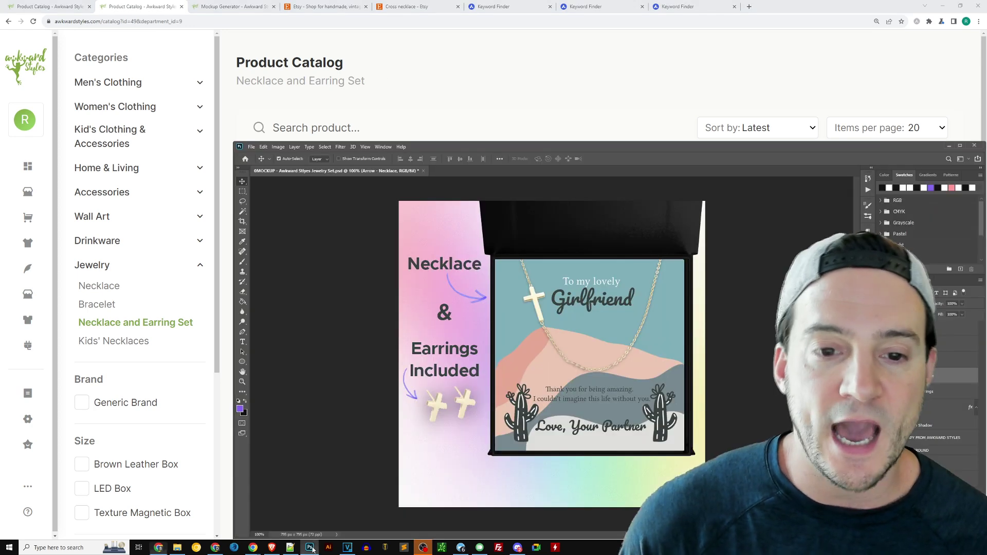
- View the cross necklace and earrings listing mockup in Photoshop and return to the catalog in the browser
left_click(309, 547)
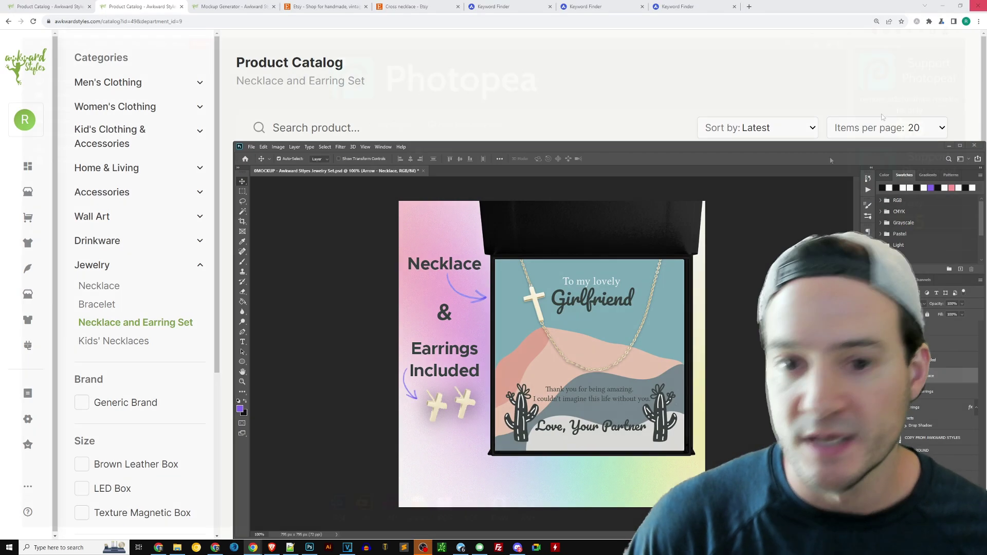
left_click(978, 5)
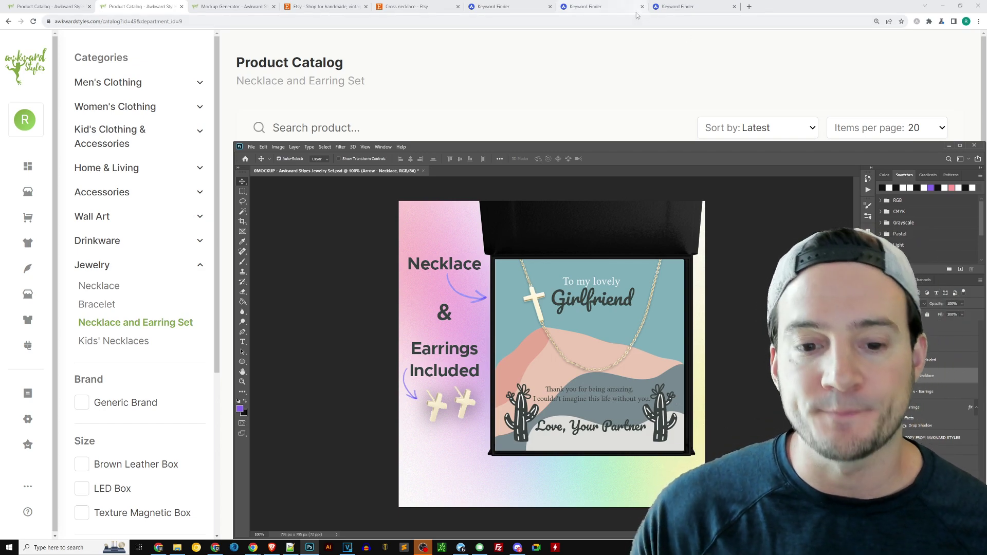
left_click(540, 67)
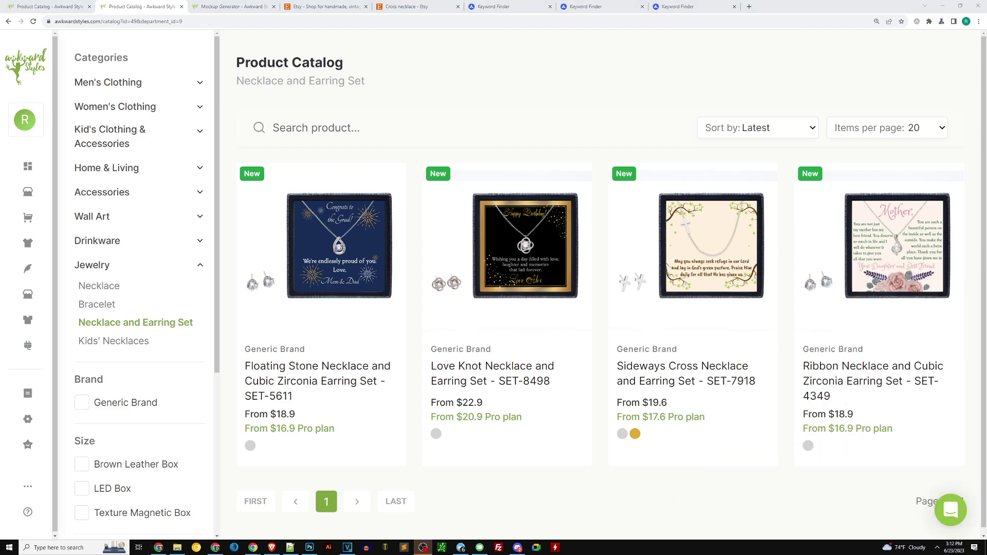
- Copy a screenshot of the catalog area showing the names and prices of the necklace and earring sets
key("Print")
left_click_drag(213, 312, 983, 455)
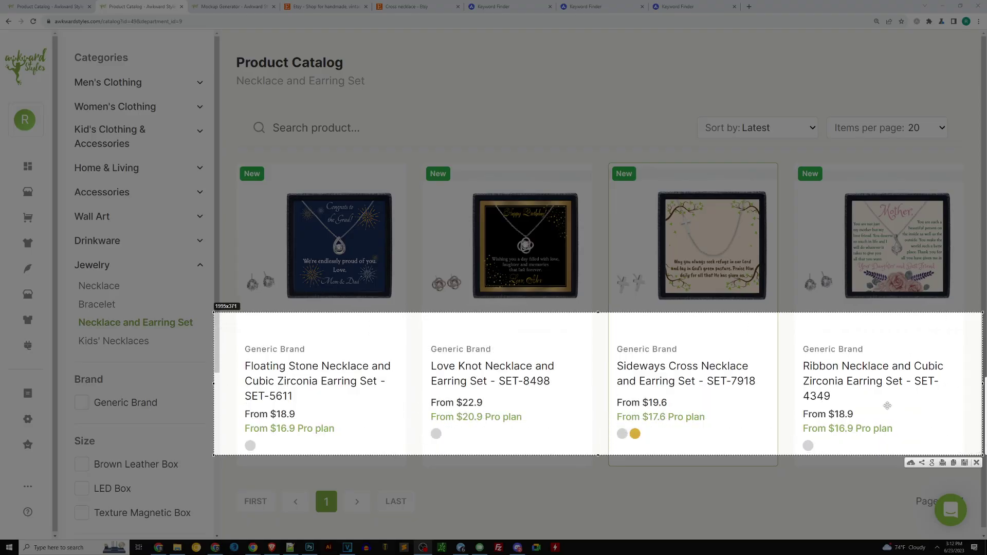
key("ctrl+c")
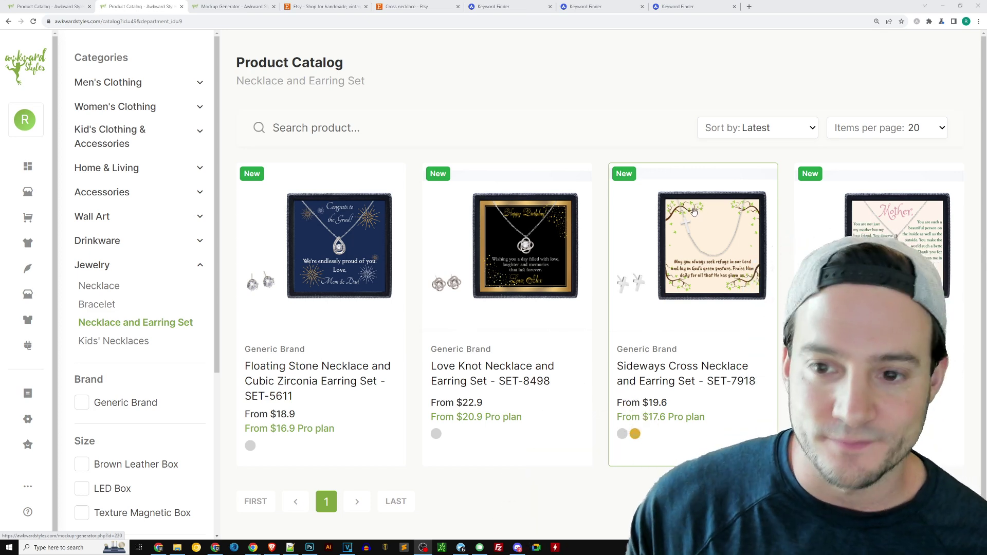
- Open the Sideways Cross Necklace and Earring Set in the mockup generator and compare it with the Photoshop mockup
left_click(694, 211)
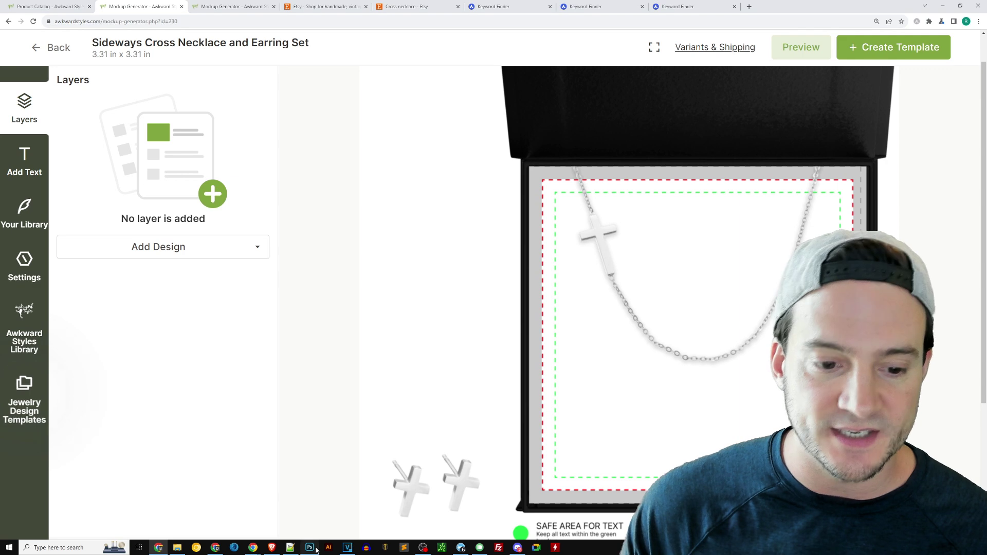
key("alt+Tab")
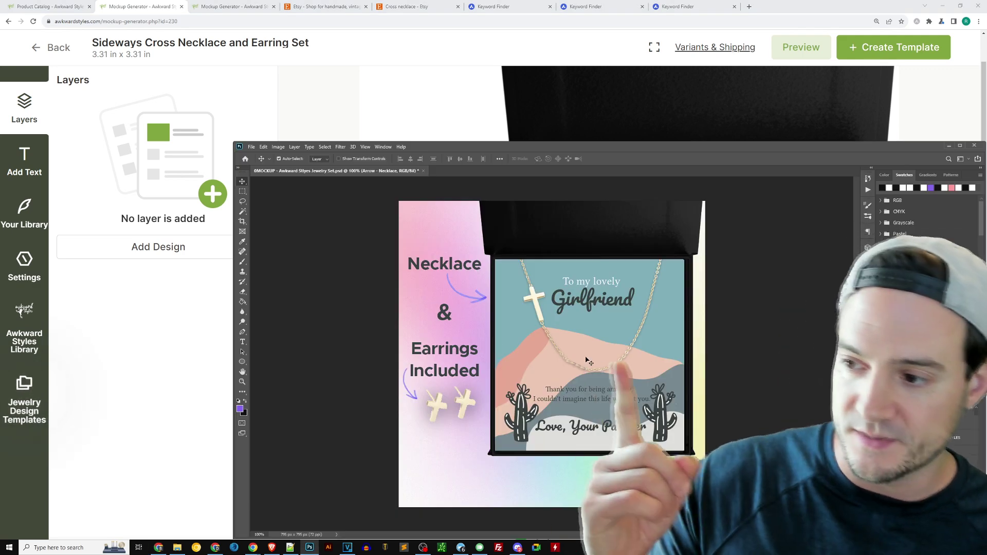
key("alt+Tab")
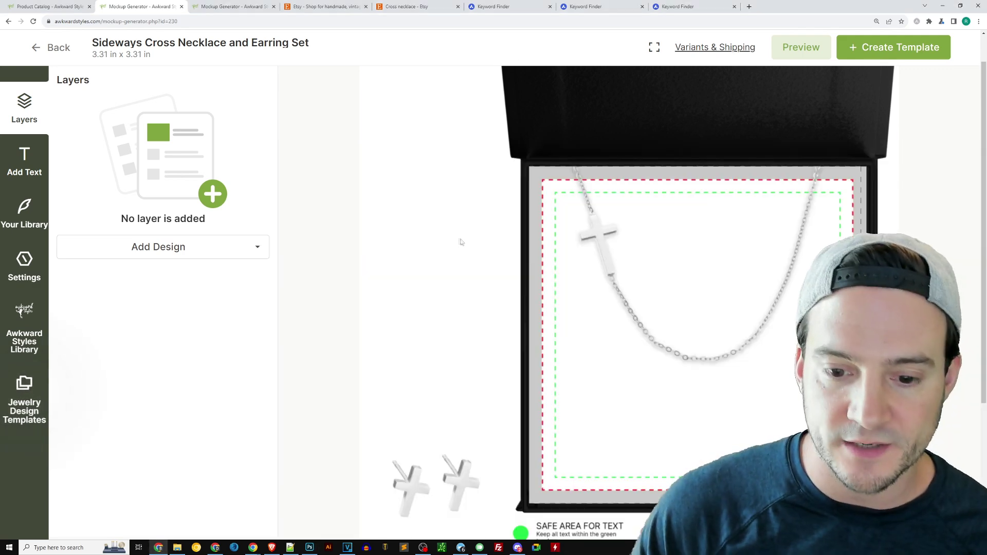
- Enable both the Stainless Steel and 18K Gold Plated styles for the cross necklace set
scroll(954, 216, "down", 4)
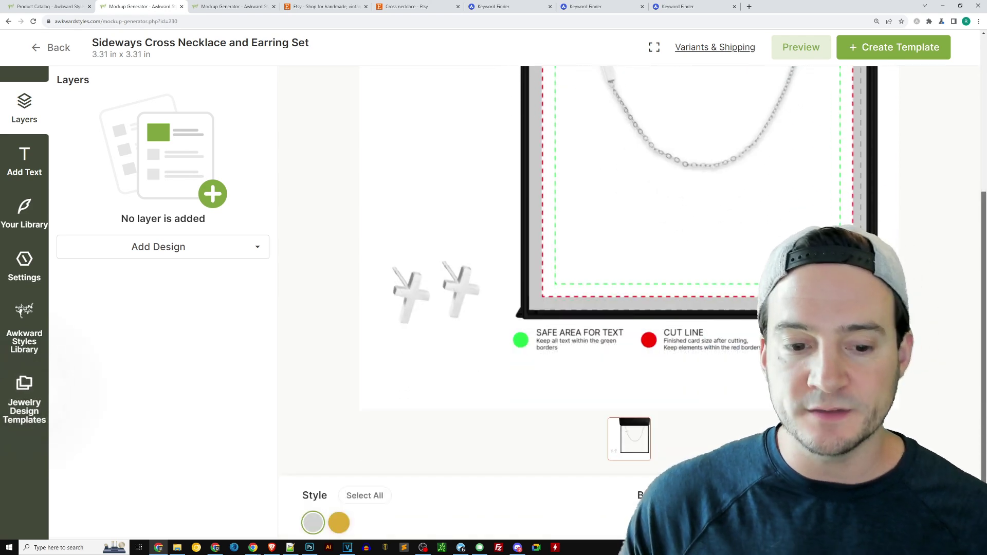
key("ctrl+minus")
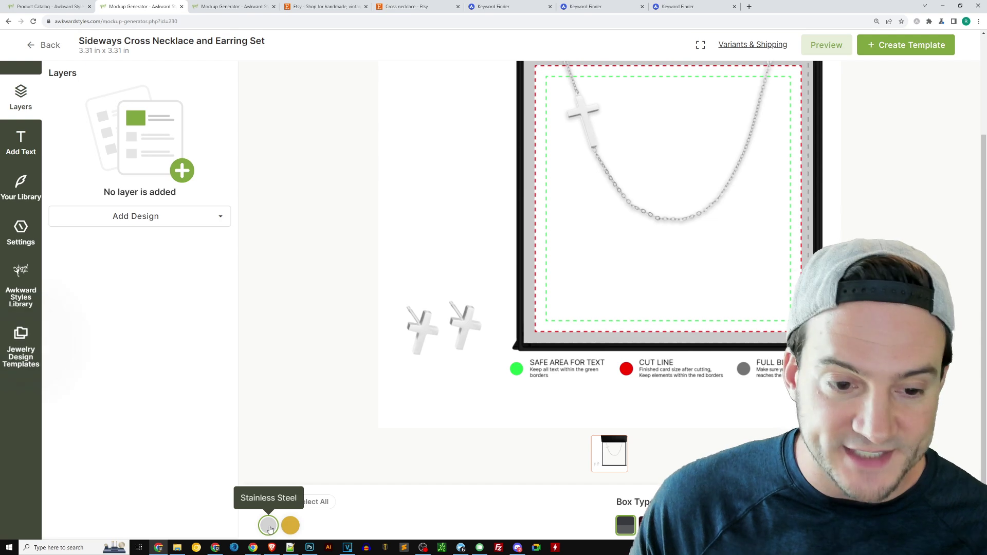
left_click(291, 527)
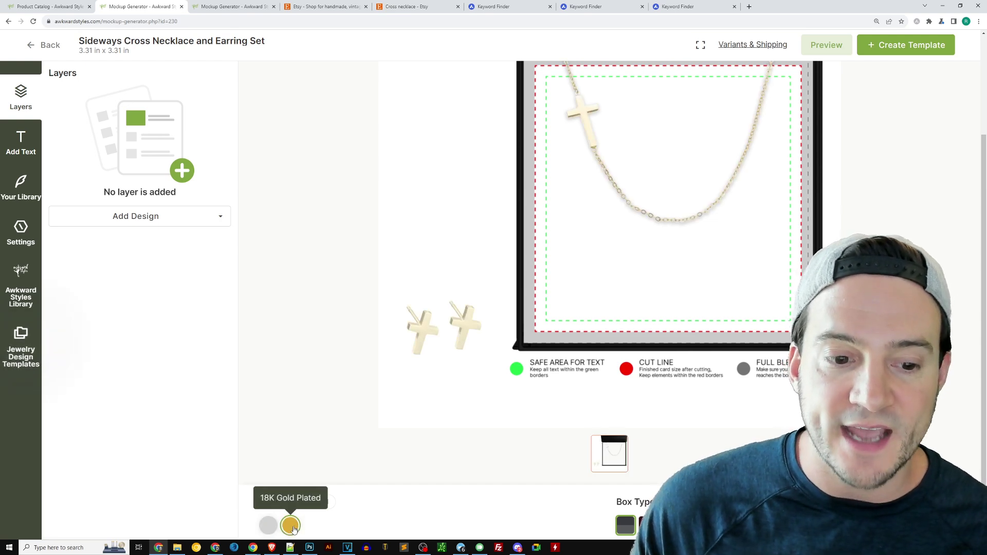
left_click(267, 527)
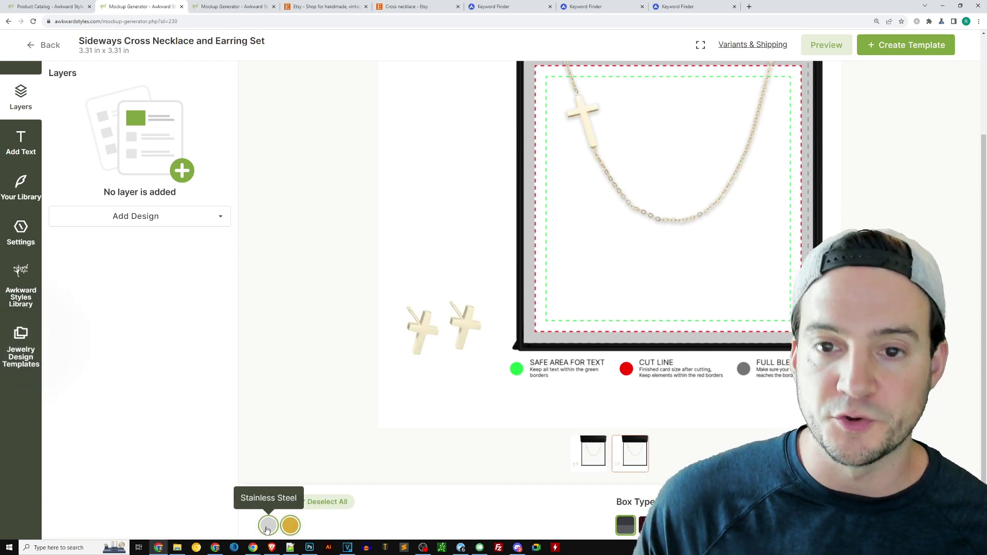
left_click(268, 526)
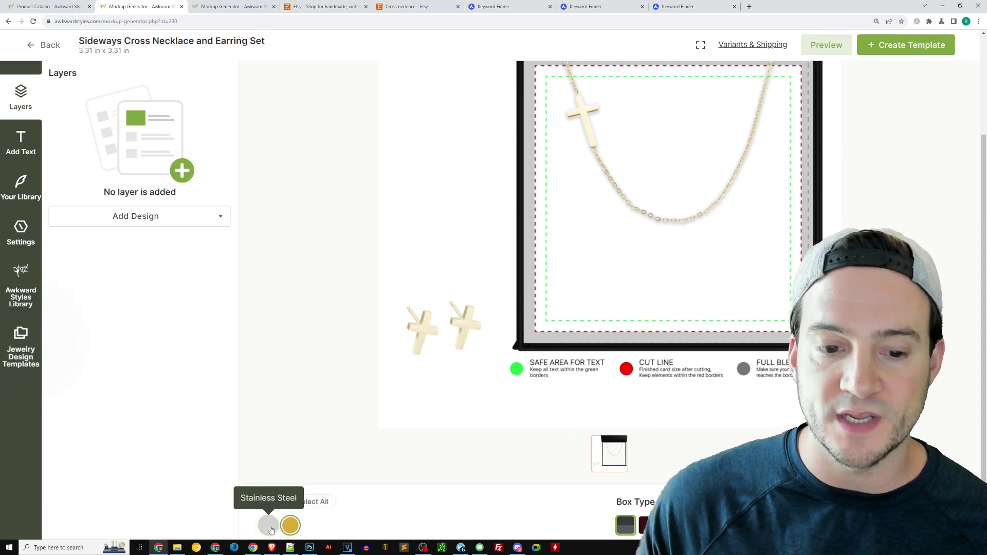
left_click(268, 526)
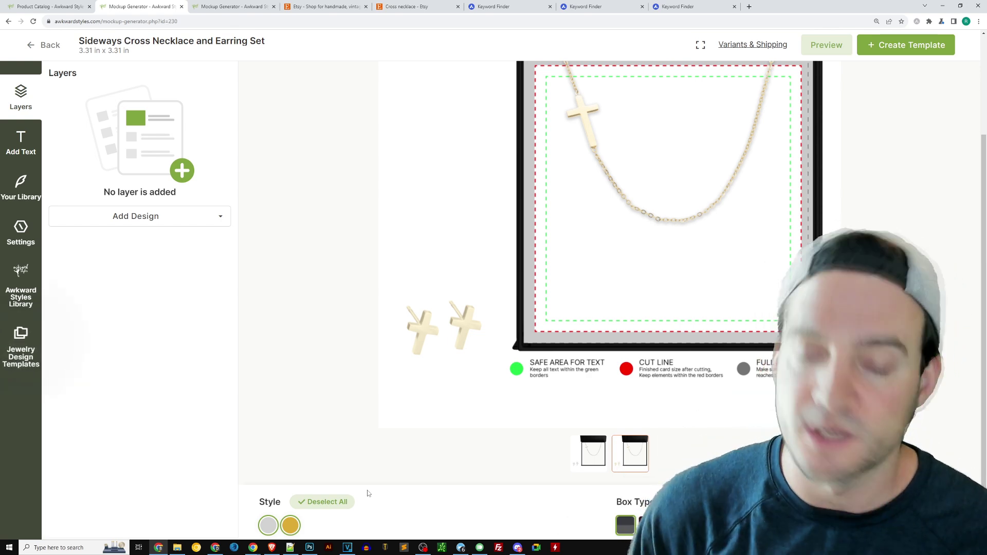
- Check the Photoshop mockup again and examine the box types offered for the cross necklace set
left_click(310, 547)
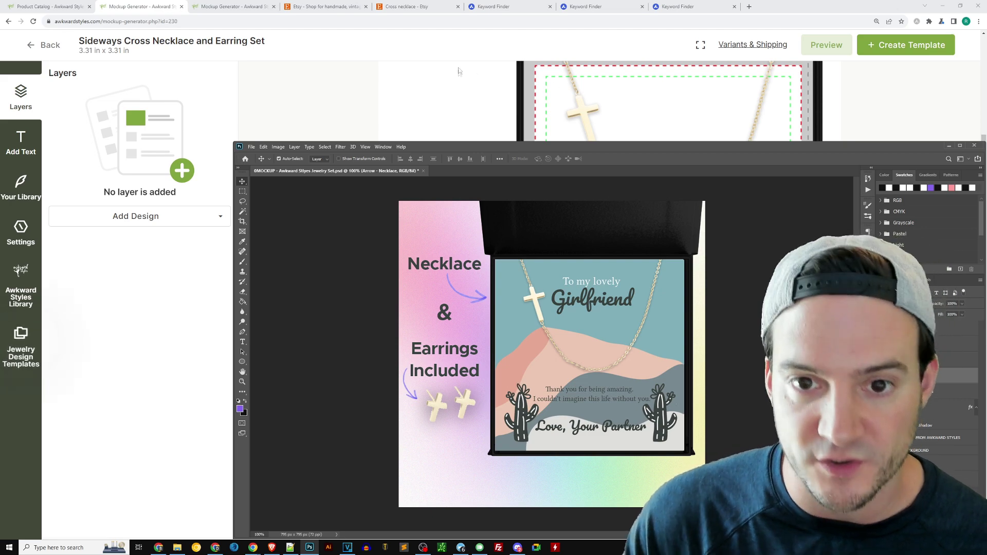
key("alt+Tab")
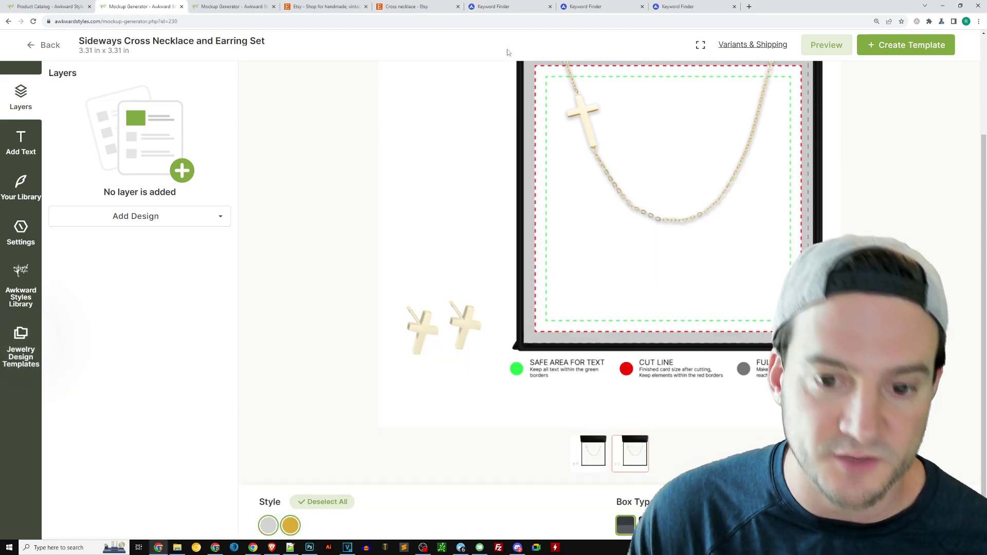
scroll(542, 289, "up", 5)
scroll(542, 289, "down", 5)
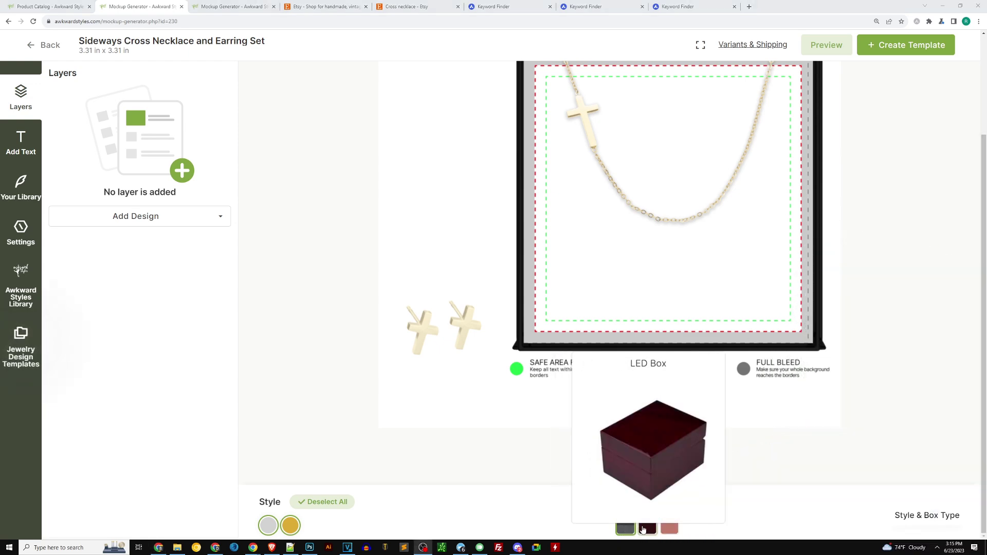
mouse_move(620, 530)
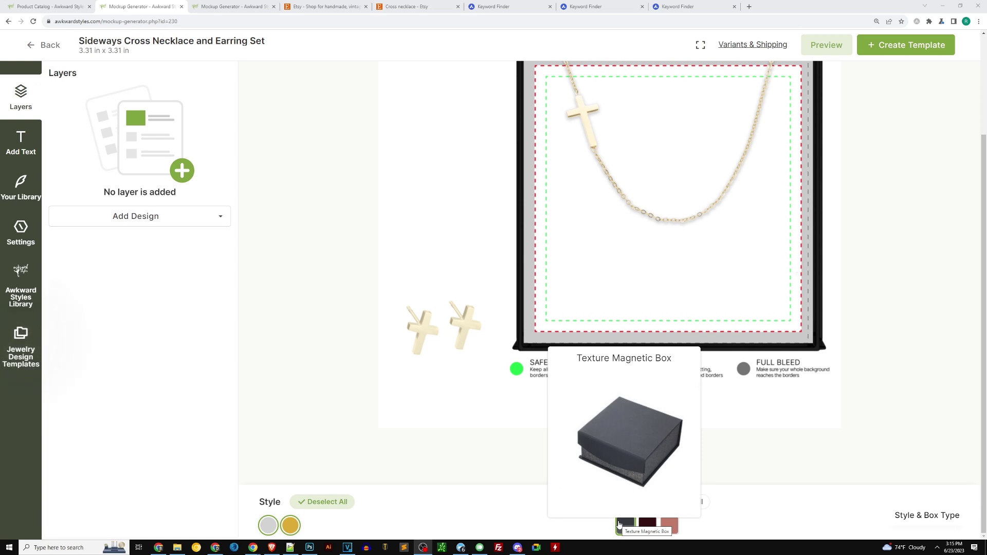
mouse_move(649, 525)
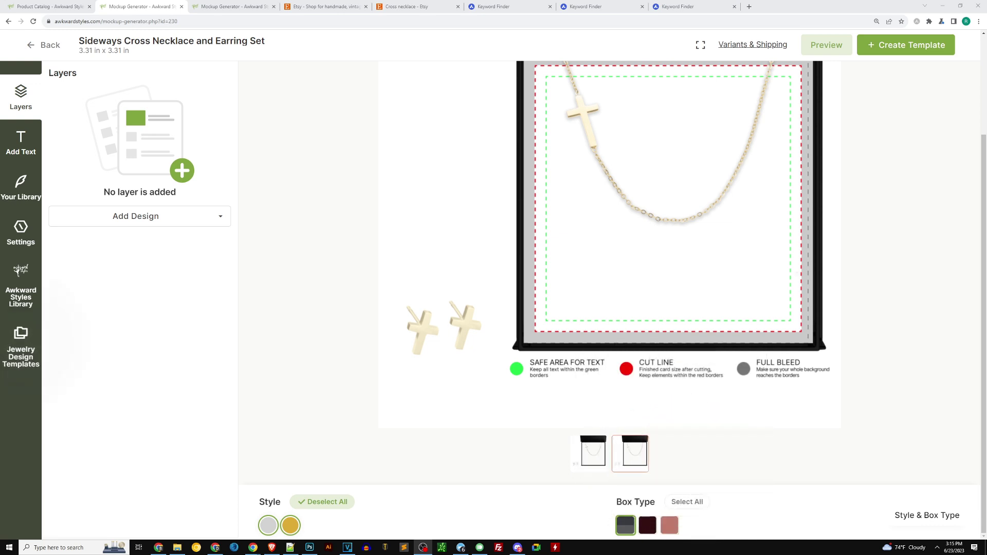
left_click(687, 502)
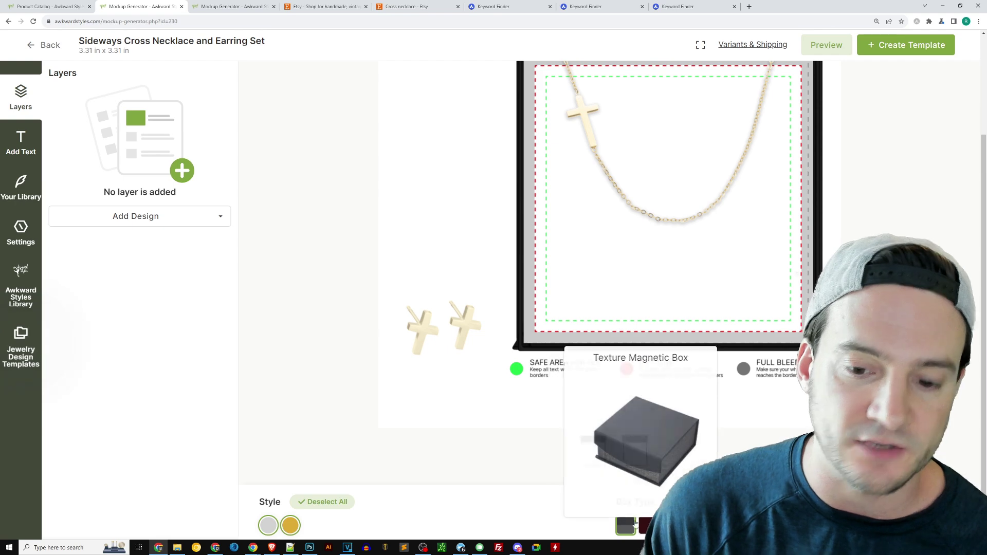
- Apply the "My Mom is a Superhero" jewelry design template to the message card
scroll(380, 283, "up", 1)
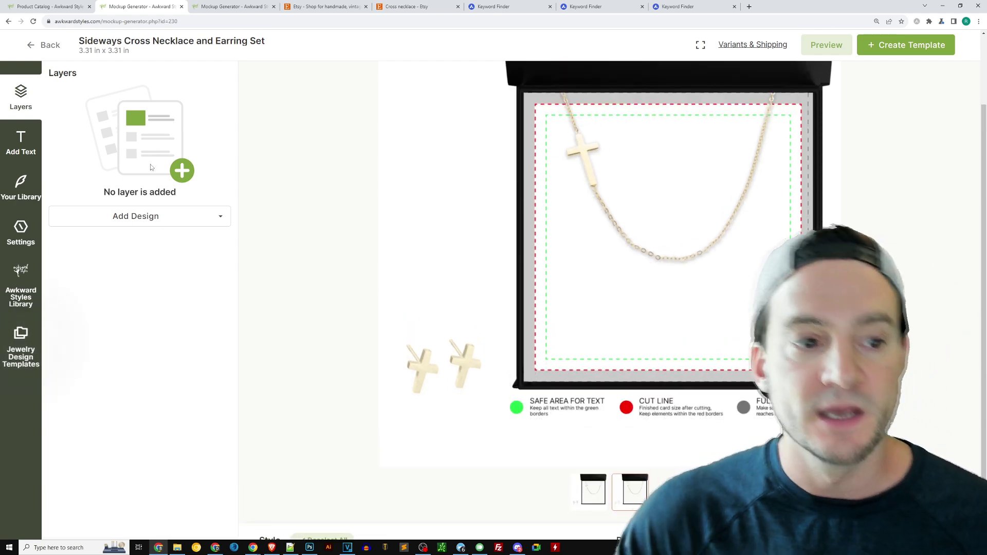
left_click(23, 341)
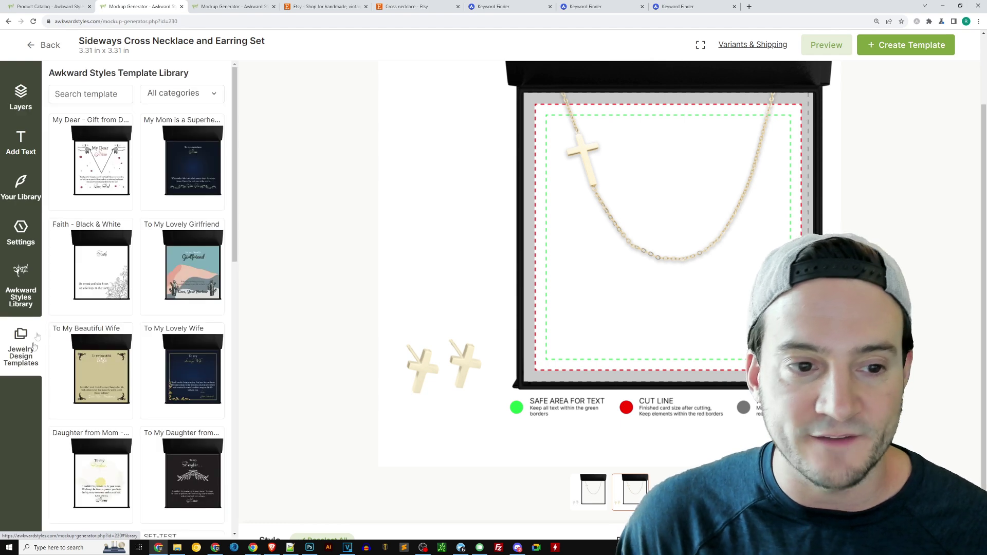
left_click(159, 174)
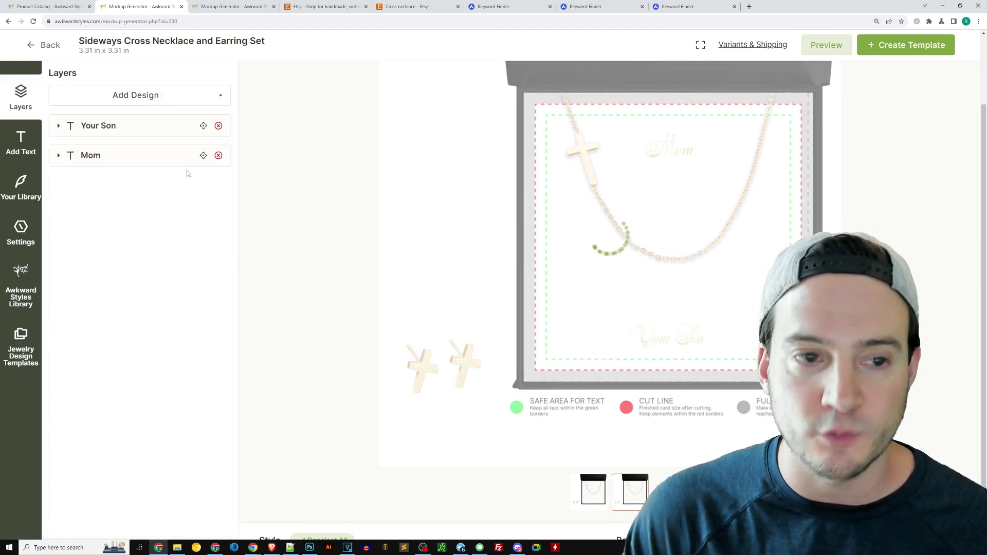
left_click(26, 348)
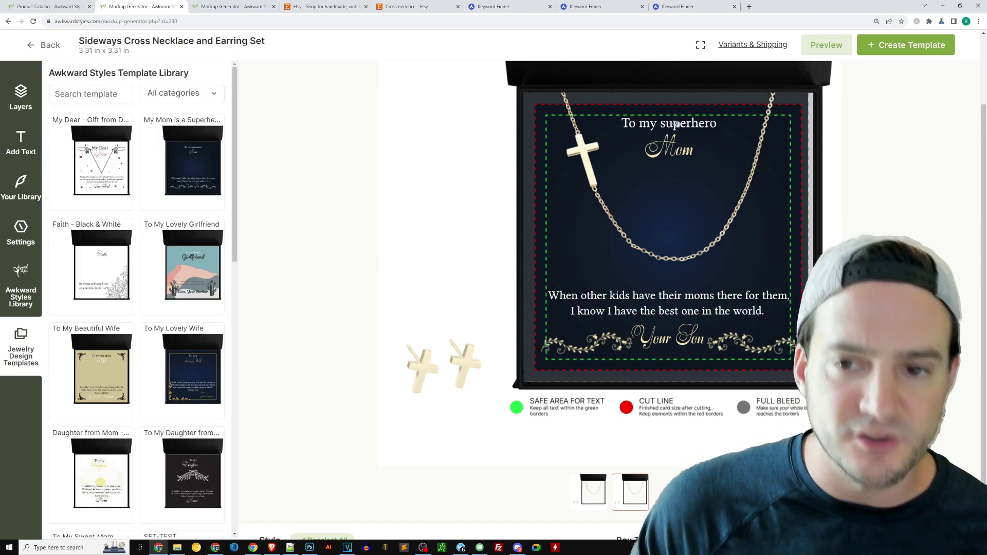
- Replace the "To my superhero" line on the card with "For My First Communion"
double_click(692, 124)
key("ctrl+a")
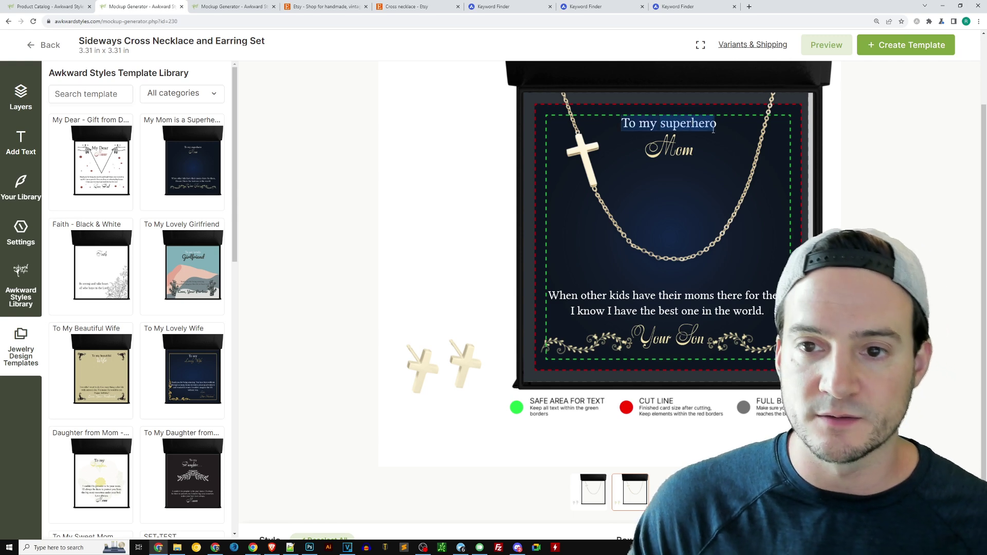
type("For My First Communion")
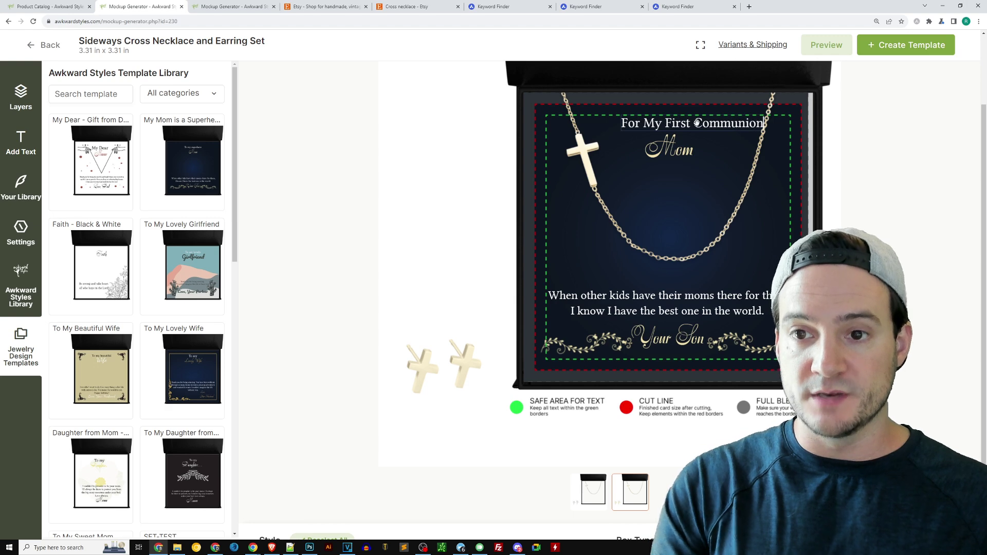
- Replace the script word "Mom" beneath the card's heading with "congrats!"
left_click(679, 157)
double_click(679, 157)
type("YOU")
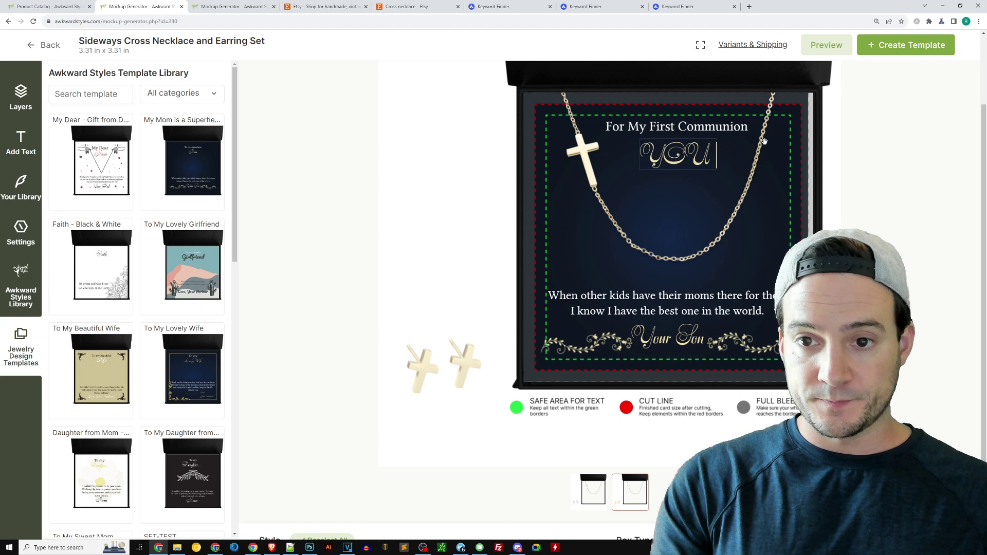
key("ctrl+a")
type("congra")
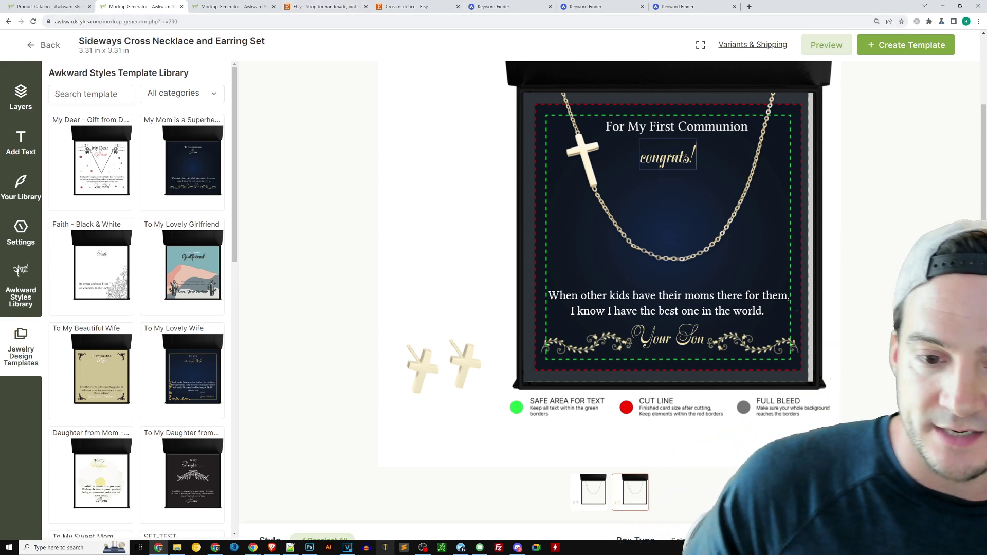
scroll(469, 500, "down", 1)
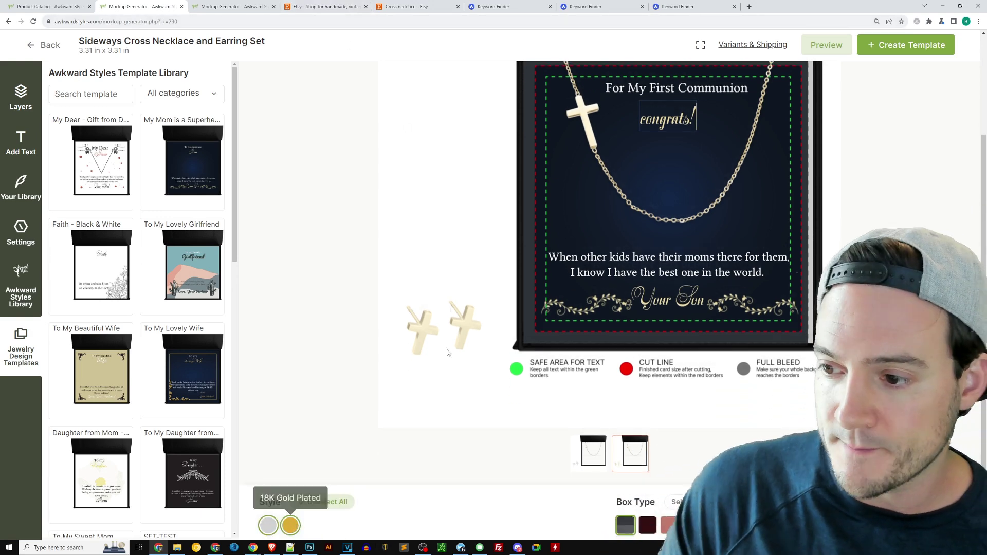
- Switch to Etsy and examine the search suggestions for "communion gift" at a larger page zoom
left_click(324, 6)
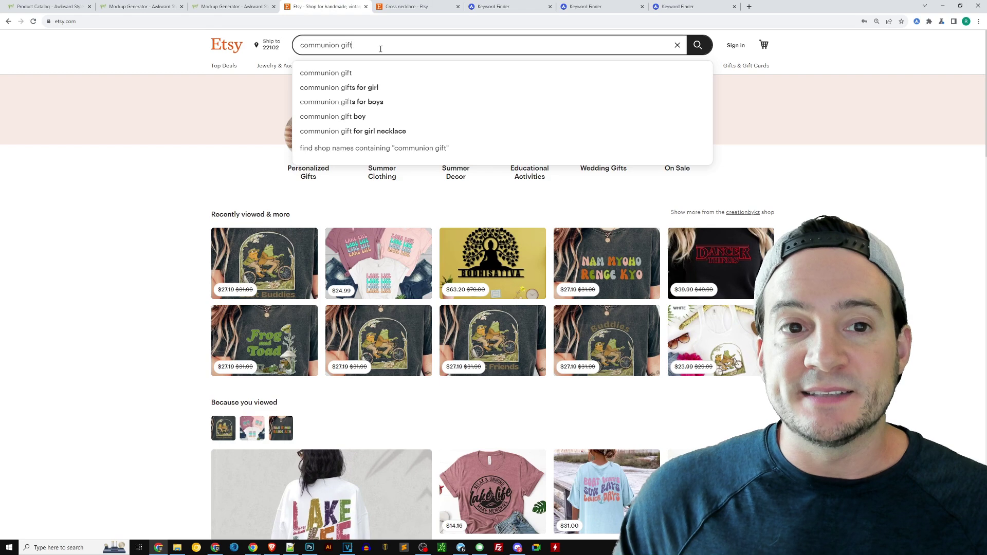
triple_click(318, 45)
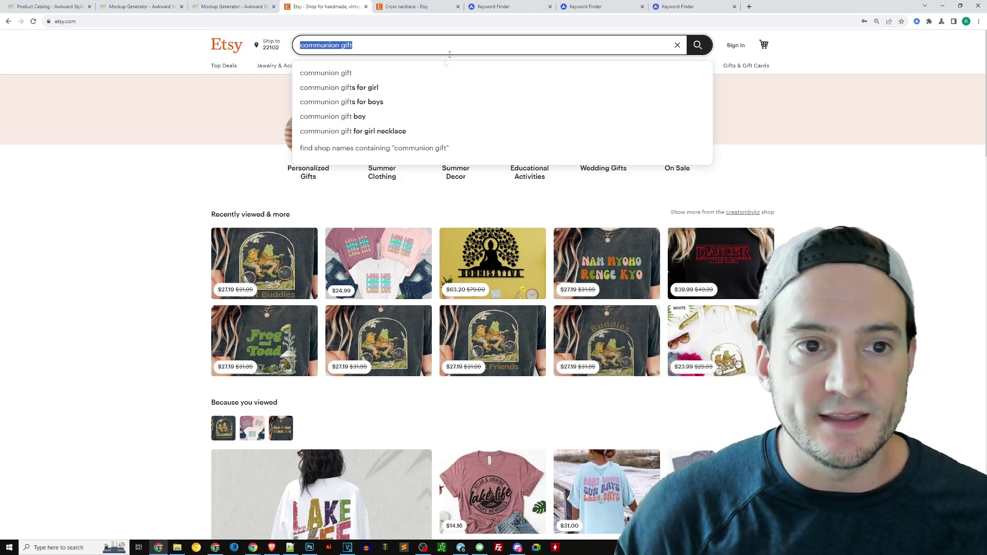
key("ctrl+plus")
key("ctrl+plus")
key("ctrl+plus")
key("ctrl+plus")
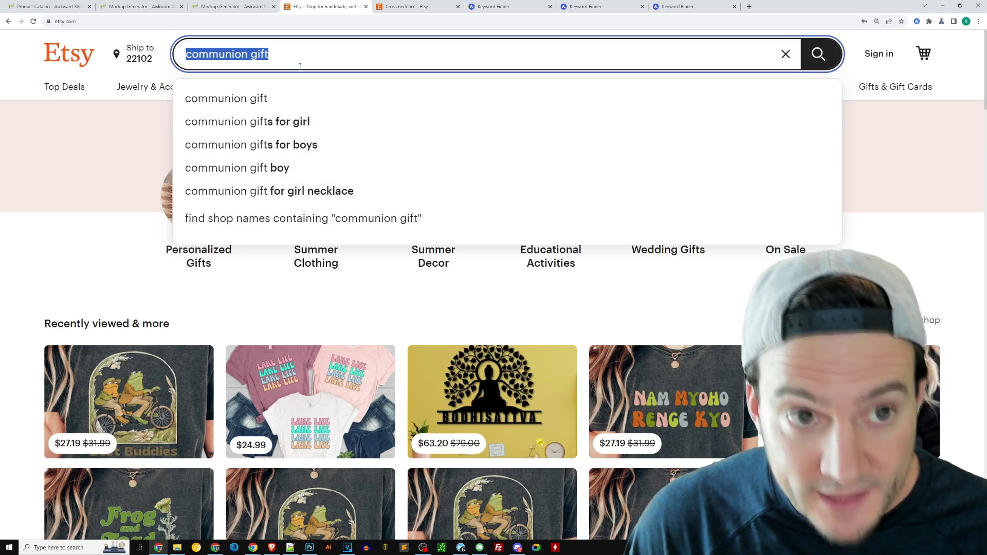
- Search Etsy for the suggested phrase "communion gift for girl necklace", and bring up Alura's analysis of the "cross necklace" search
left_click(319, 192)
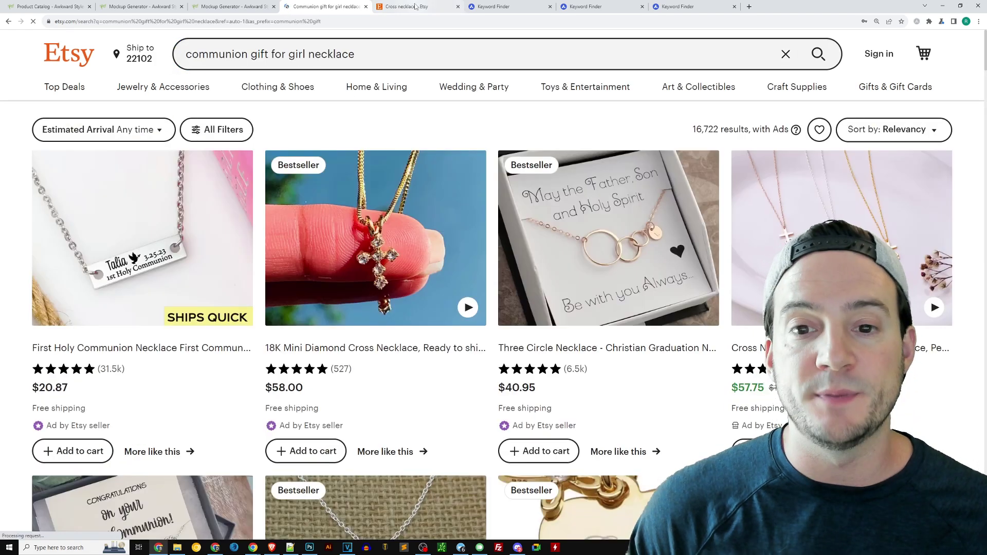
left_click(416, 7)
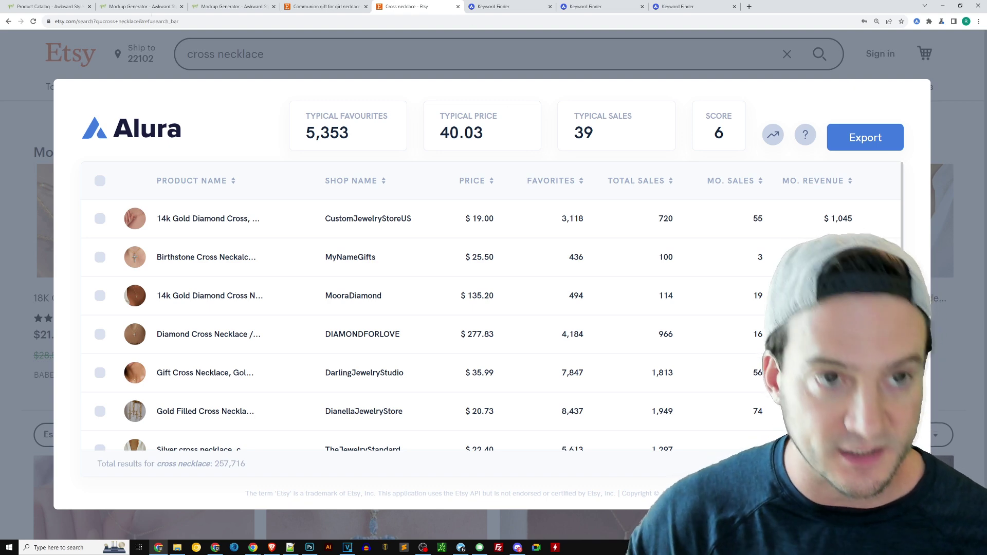
- Return to Awkward Styles and open the Sideways Cross Necklace and Earring Set from the Necklace and Earring Set category in the mockup generator
left_click(117, 7)
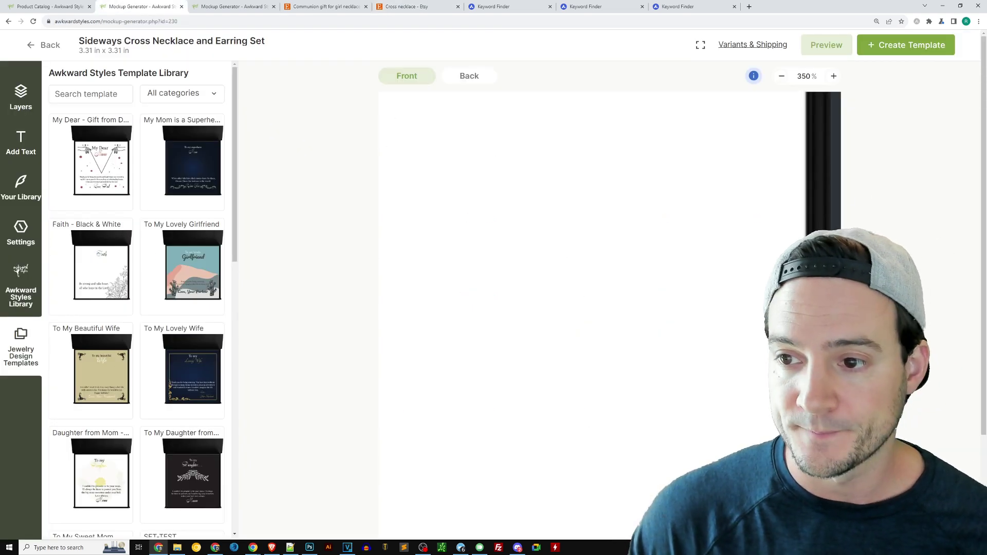
key("ctrl+minus")
key("ctrl+minus")
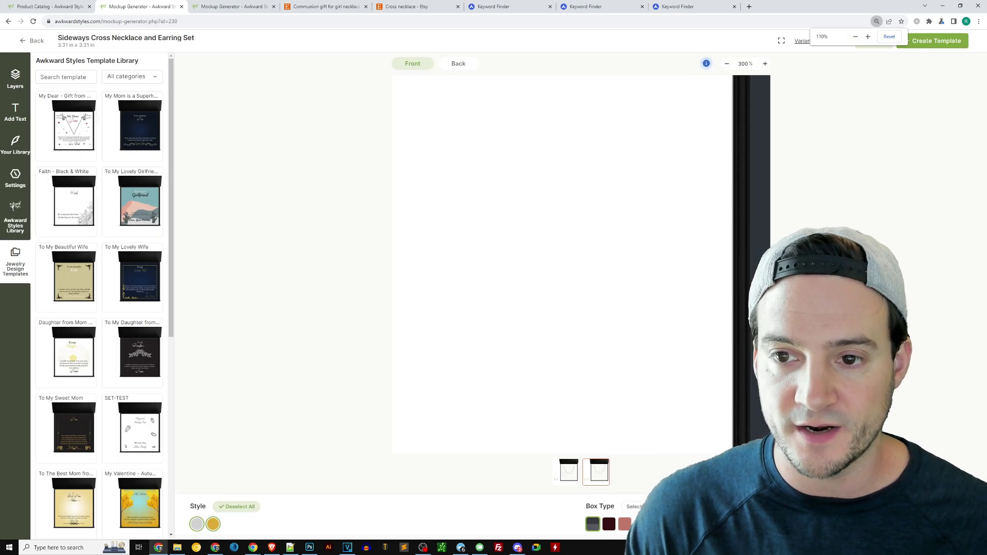
key("ctrl+plus")
key("ctrl+plus")
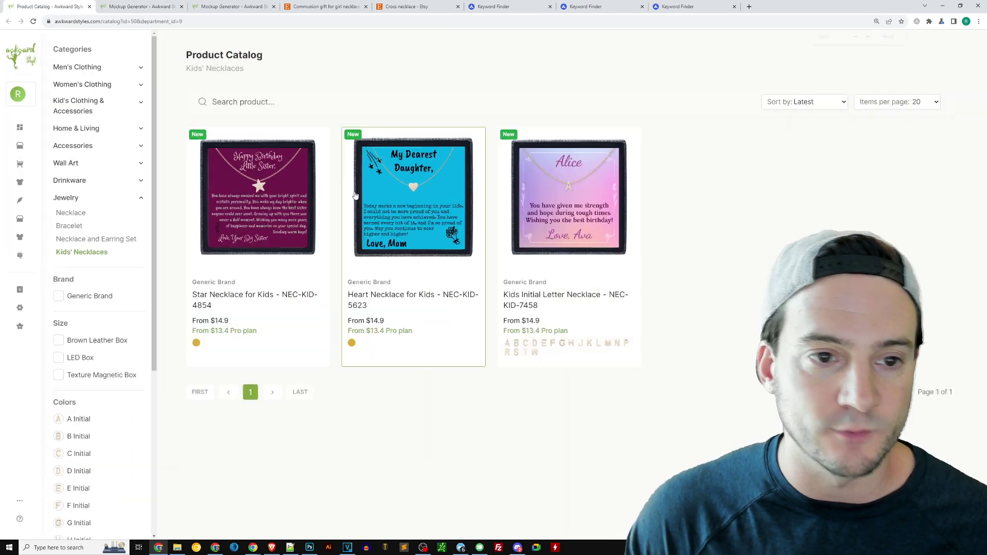
left_click(117, 280)
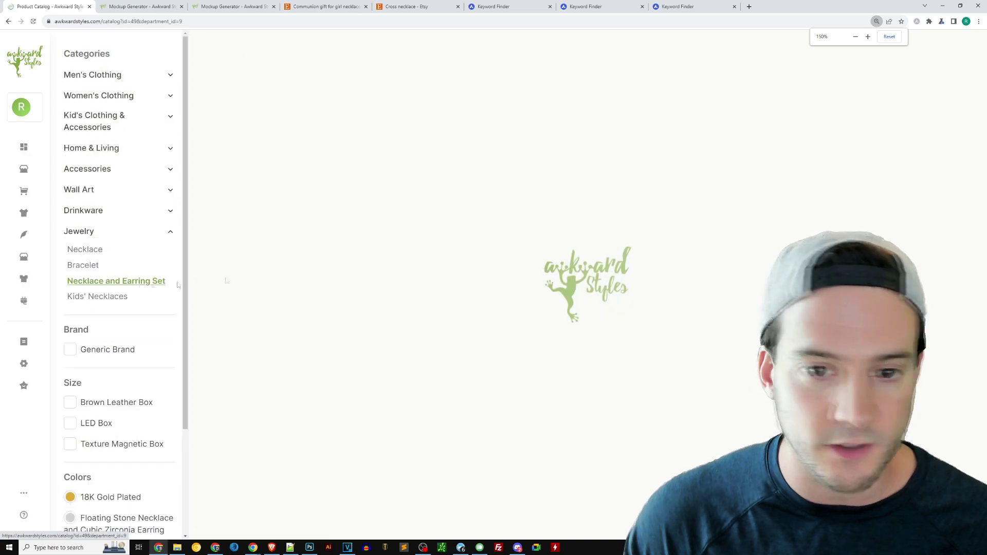
left_click(706, 272)
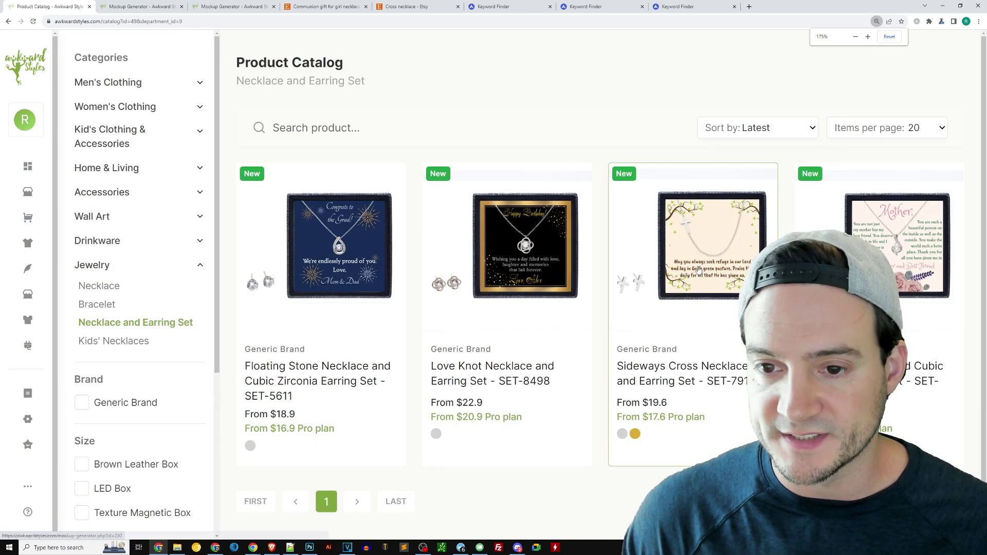
key("ctrl+plus")
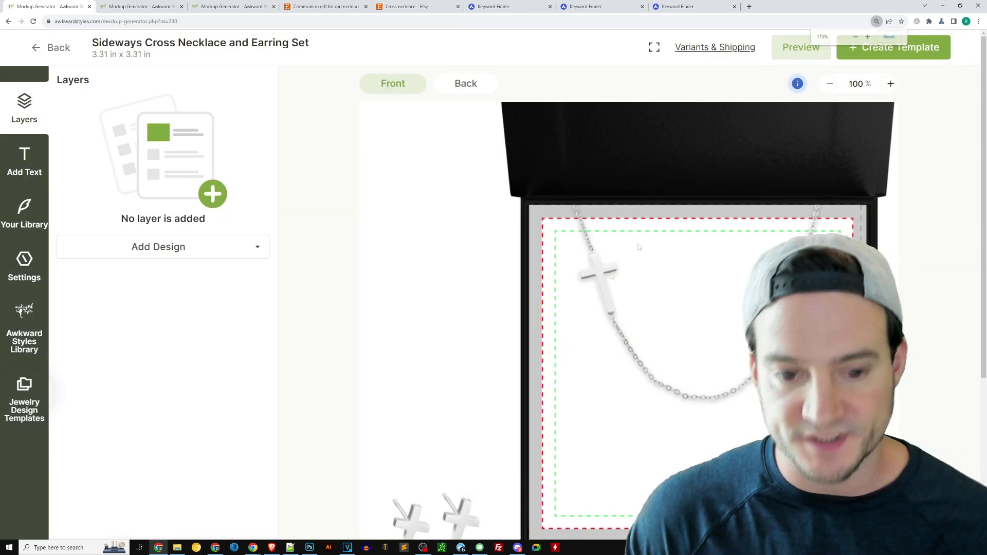
scroll(983, 276, "down", 2)
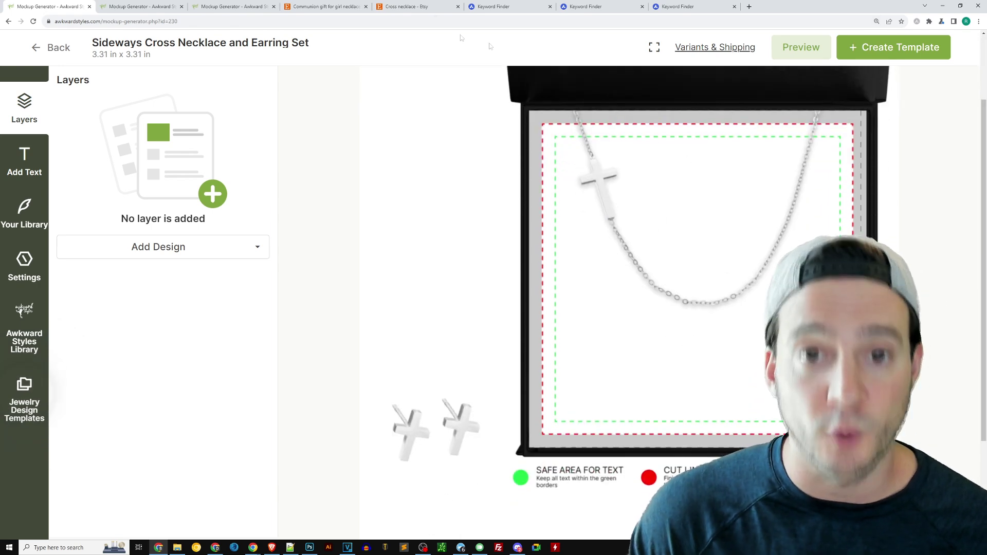
- Examine the typical price in Alura's "cross necklace" analysis on Etsy, and briefly view the jewelry set mockup in Photoshop
left_click(417, 7)
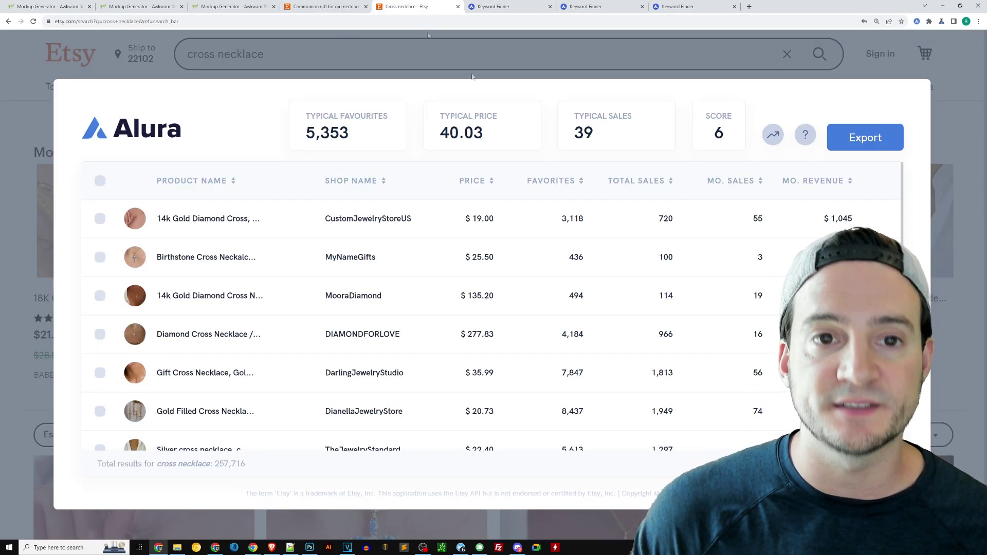
double_click(488, 136)
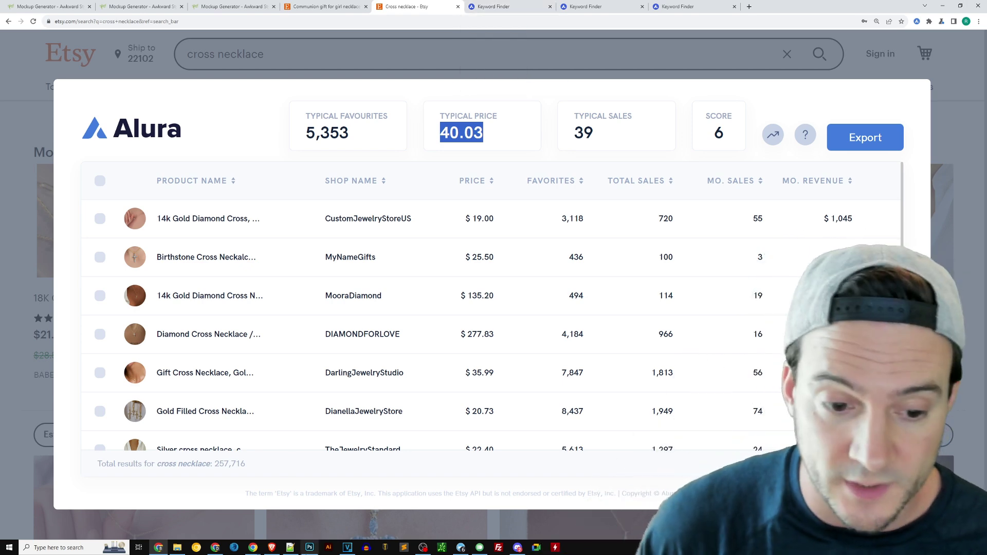
left_click(310, 547)
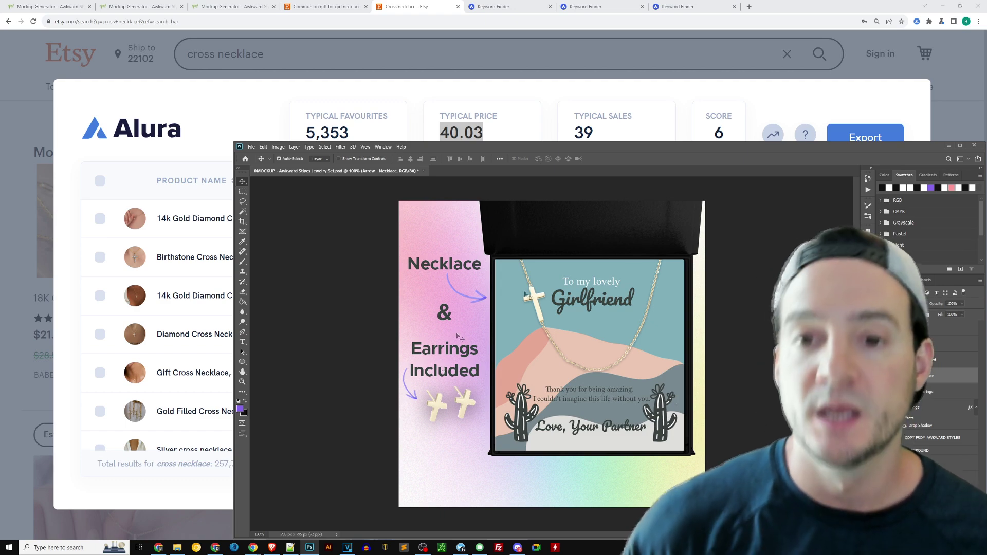
left_click(946, 146)
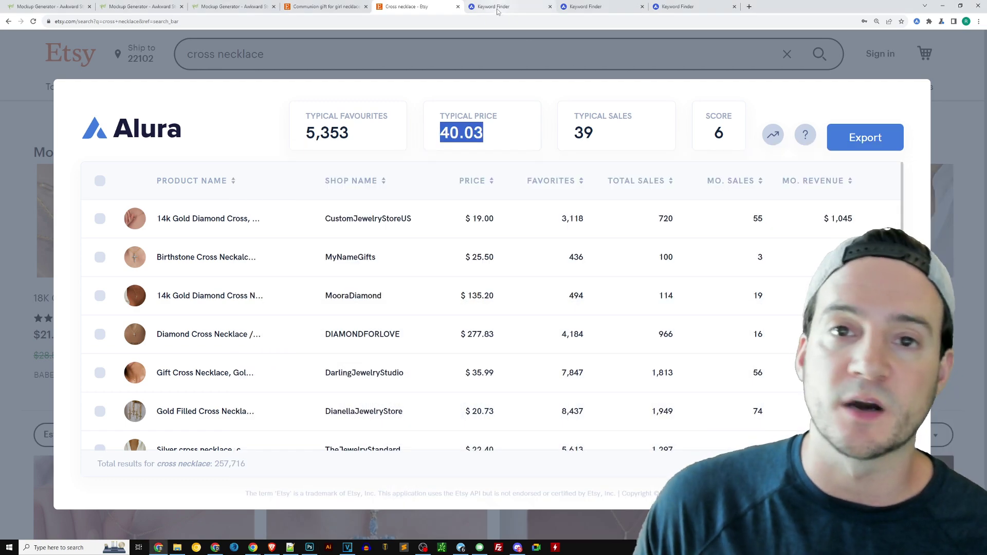
mouse_move(497, 11)
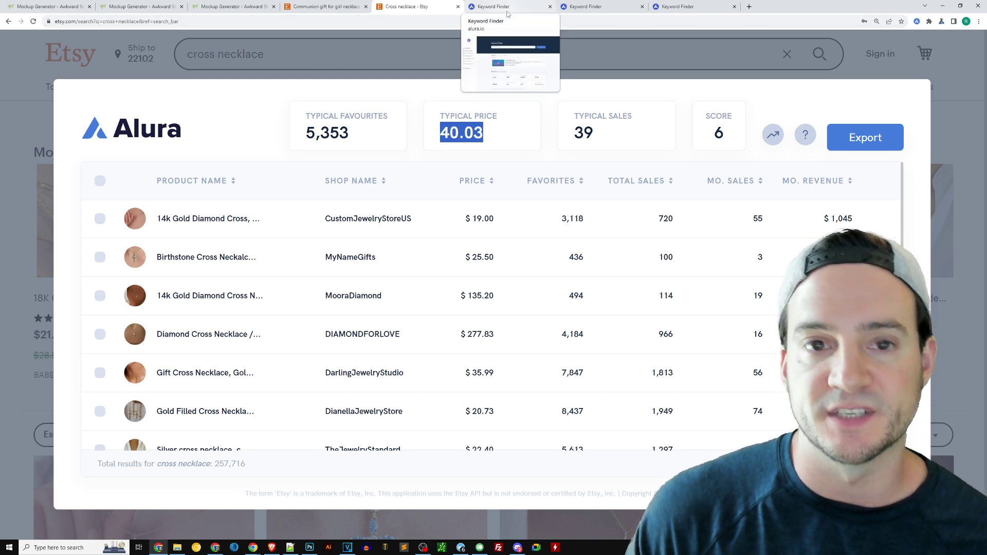
left_click_drag(511, 138, 440, 133)
left_click(533, 105)
left_click(440, 133)
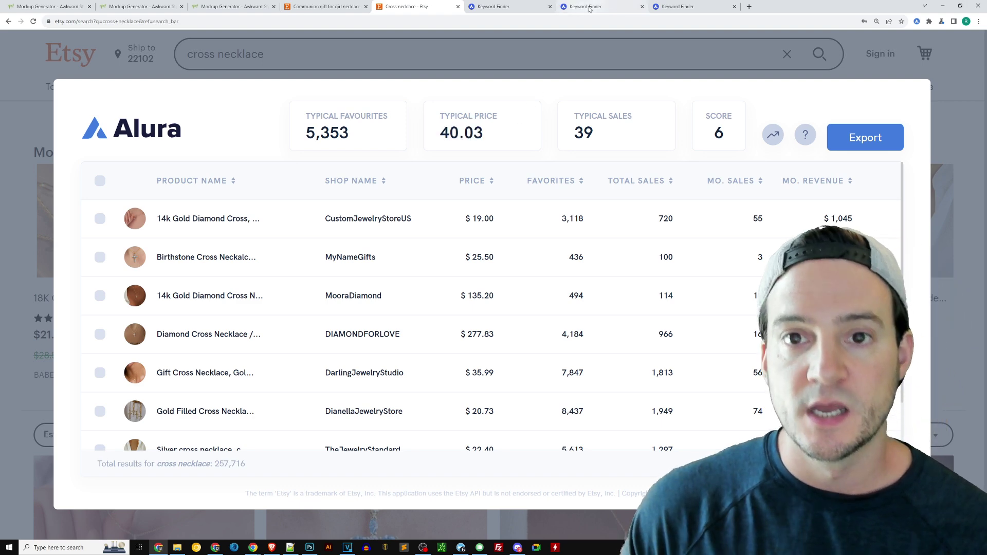
- Examine the "first communion" overview and similar keywords in Alura's Keyword Finder at a larger page zoom
left_click(514, 7)
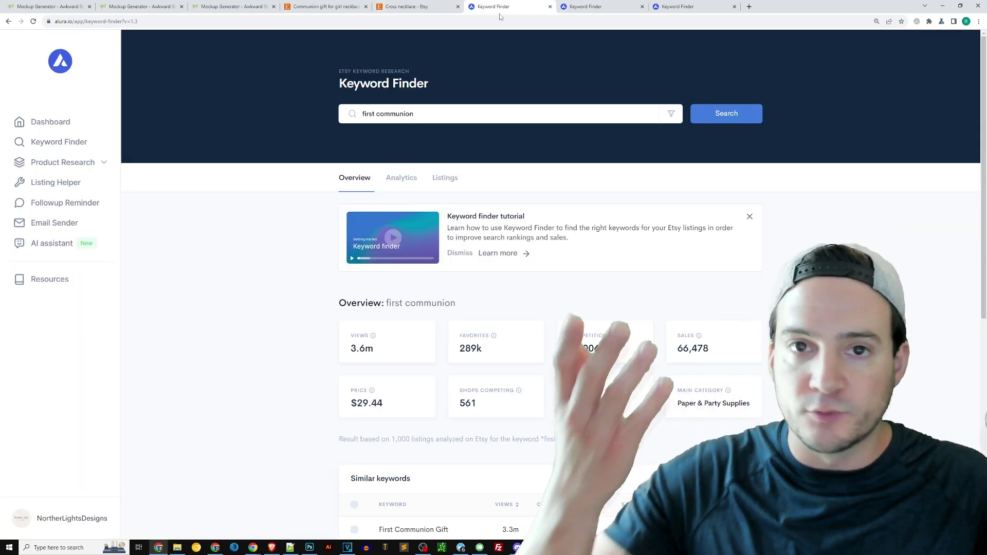
key("ctrl+plus")
key("ctrl+plus")
key("ctrl+plus")
key("ctrl+plus")
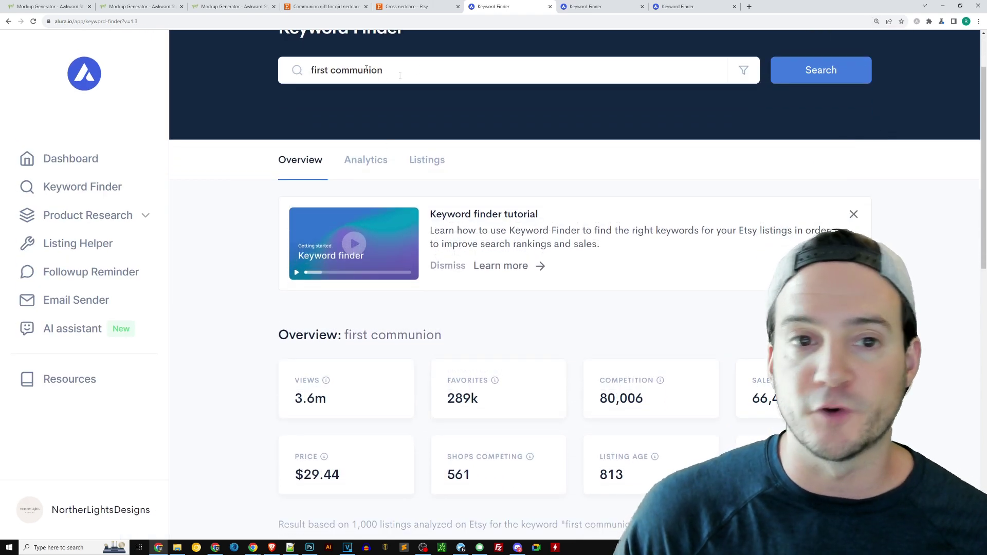
scroll(399, 129, "up", 1)
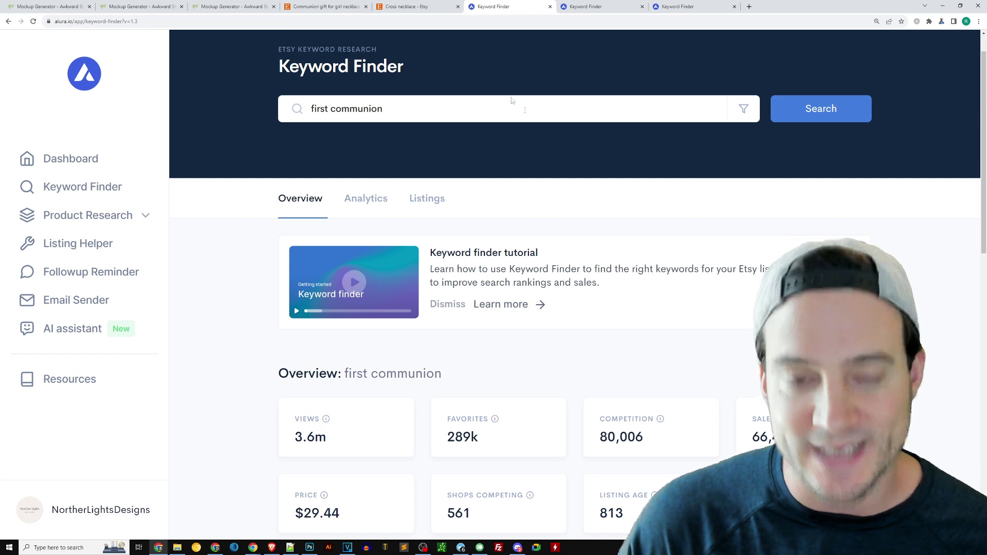
scroll(827, 177, "down", 3)
scroll(827, 177, "down", 5)
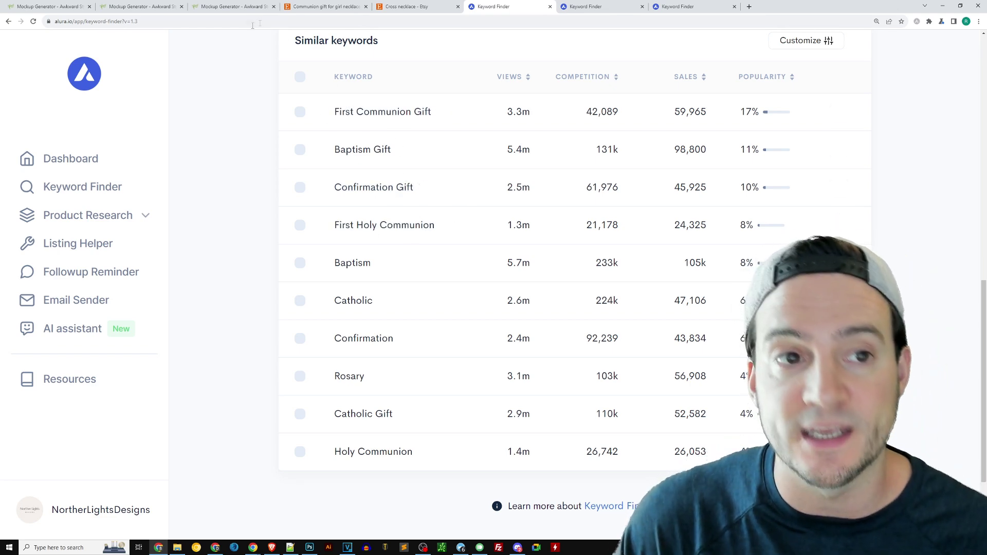
- Compare the blank cross necklace and earring mockup with the list of keywords similar to "first communion"
left_click(95, 6)
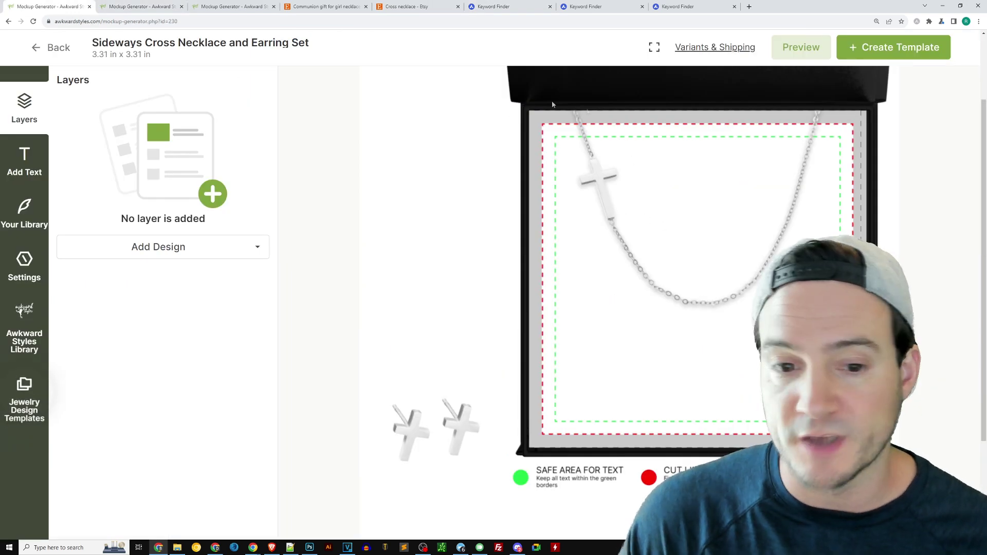
left_click(516, 7)
scroll(304, 220, "down", 1)
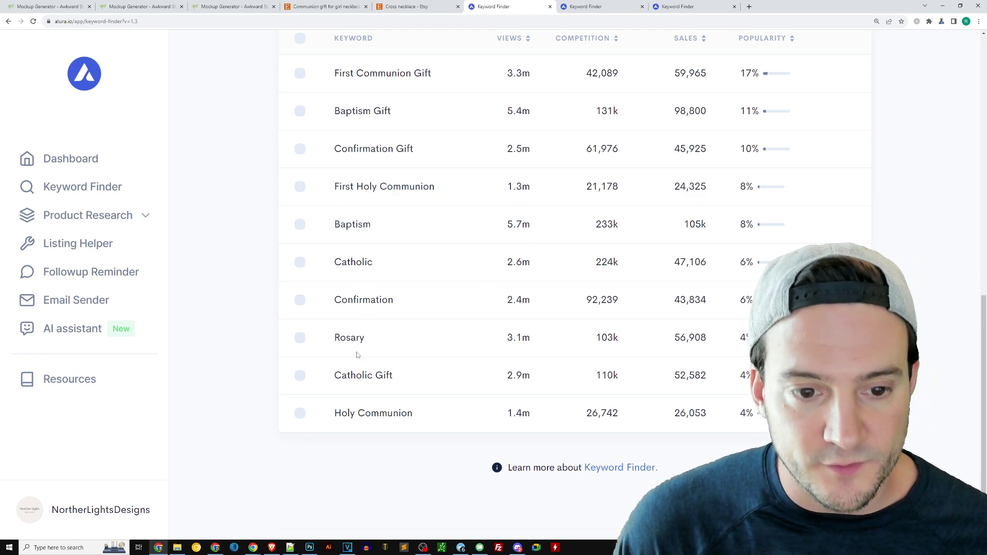
- Review the Keyword Finder results and similar keywords for "catholic" and "christian"
left_click(586, 7)
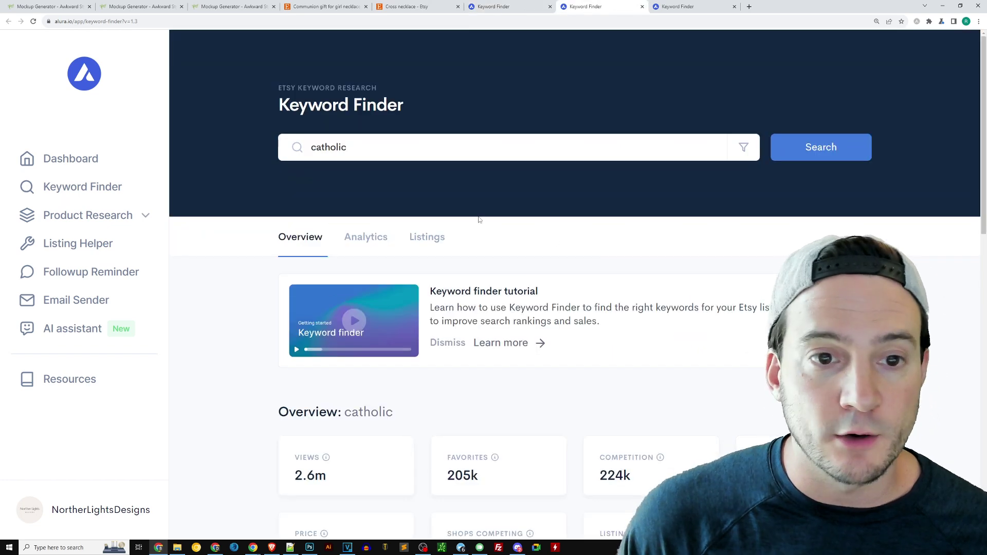
left_click_drag(349, 148, 275, 149)
scroll(332, 220, "down", 3)
scroll(331, 220, "down", 9)
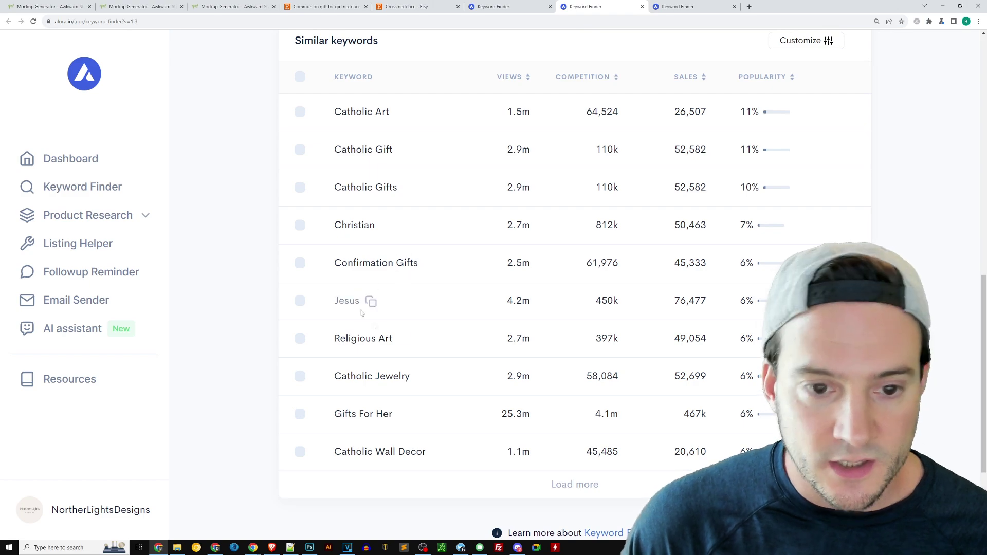
left_click(678, 6)
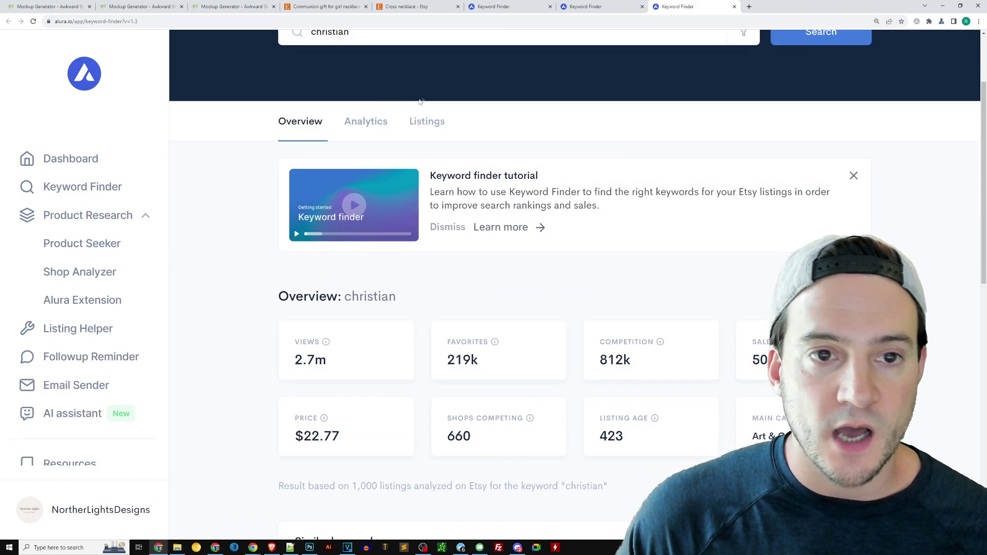
scroll(395, 216, "down", 8)
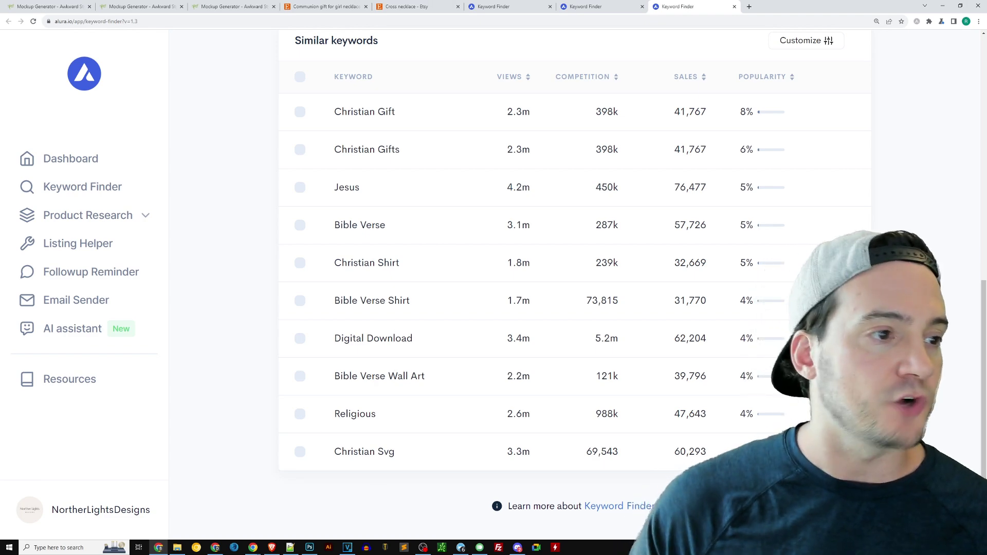
- Switch to Helium 10's Magnet results for "first communion", maximize the window and enlarge the page
key("alt+Tab")
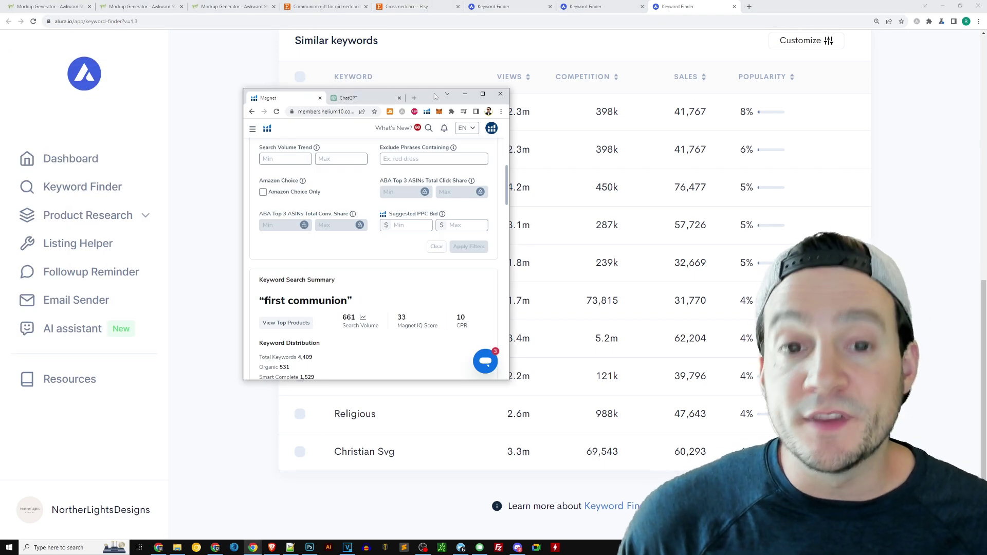
double_click(434, 96)
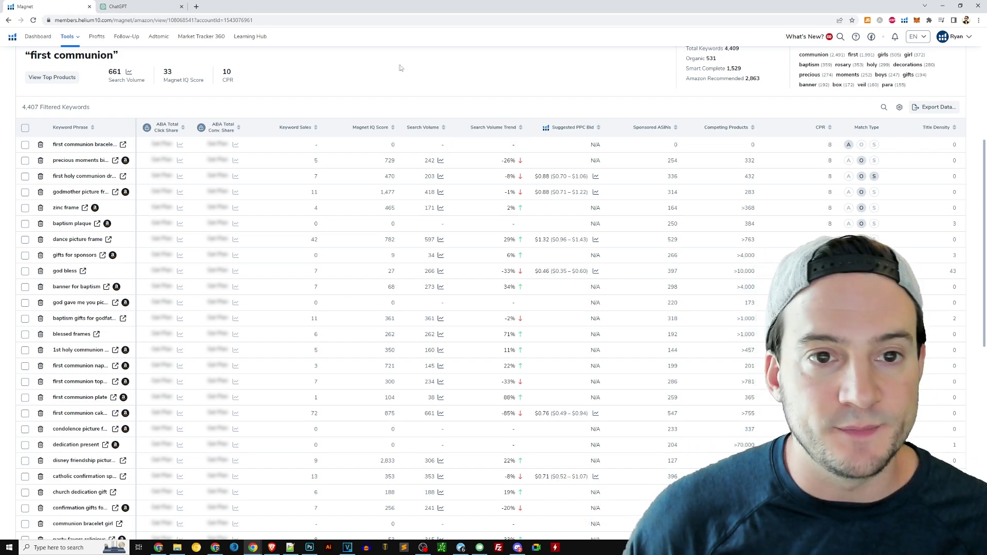
key("ctrl+plus")
key("ctrl+plus")
key("ctrl+plus")
key("ctrl+plus")
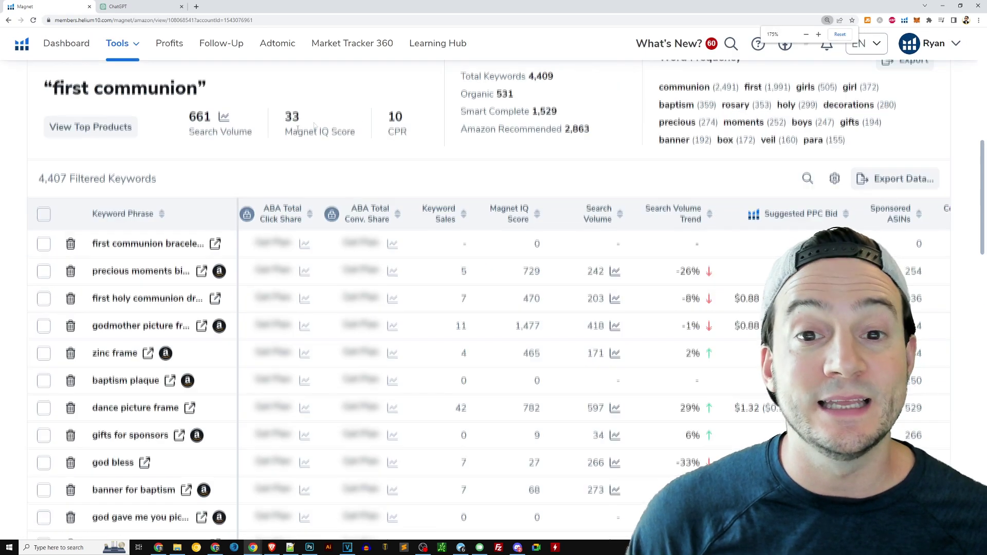
scroll(270, 155, "up", 6)
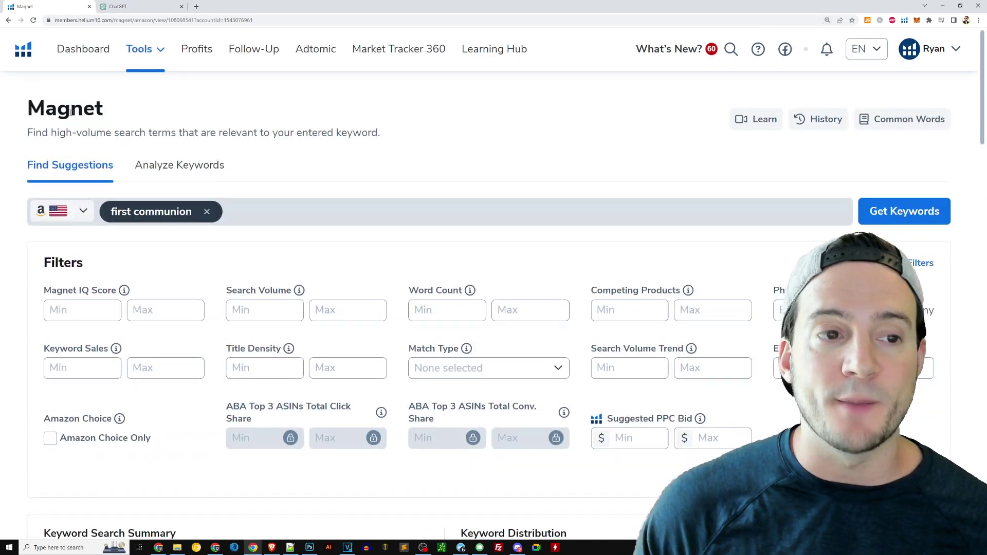
double_click(72, 113)
left_click(226, 123)
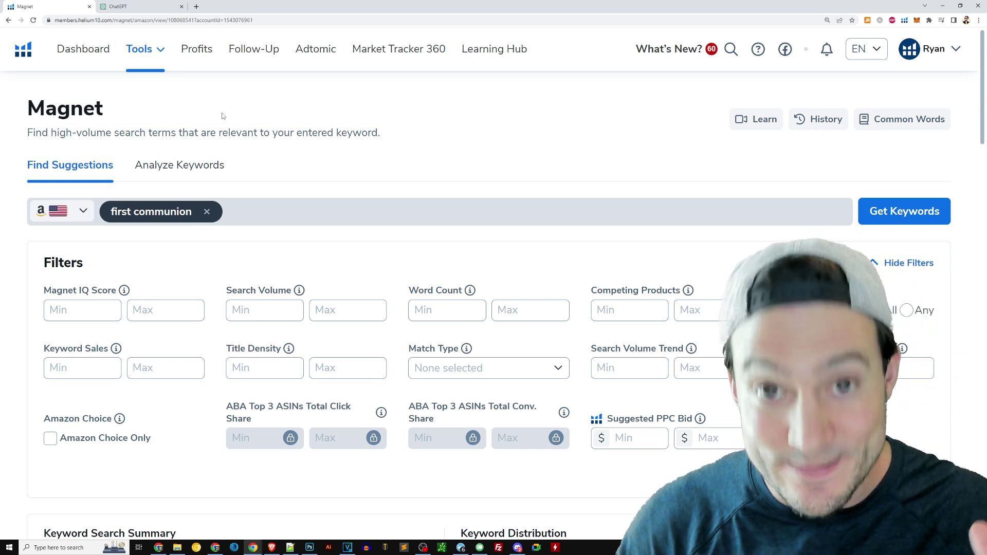
- Examine Magnet's keyword summary, word frequency and filtered keyword list for "first communion"
scroll(228, 185, "down", 5)
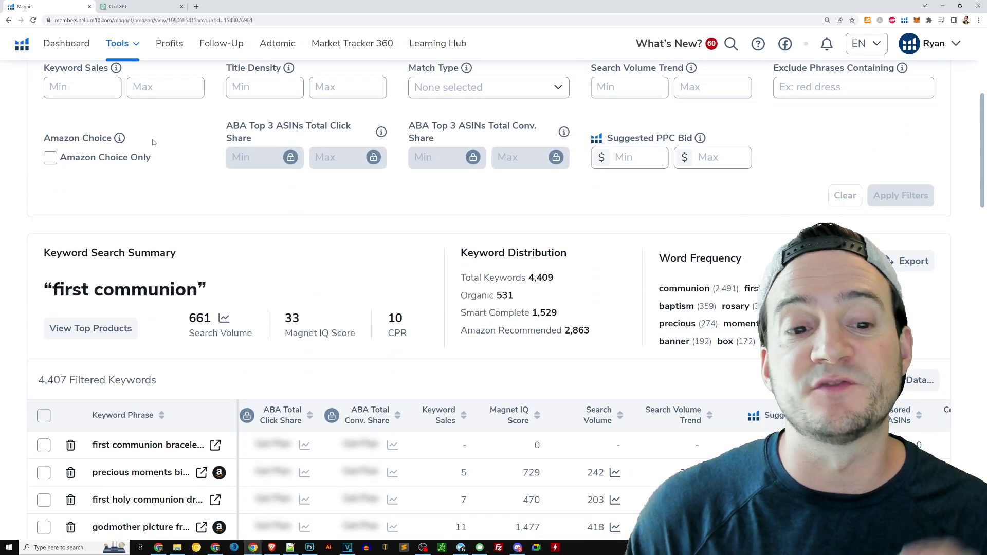
scroll(157, 137, "down", 4)
scroll(149, 343, "up", 4)
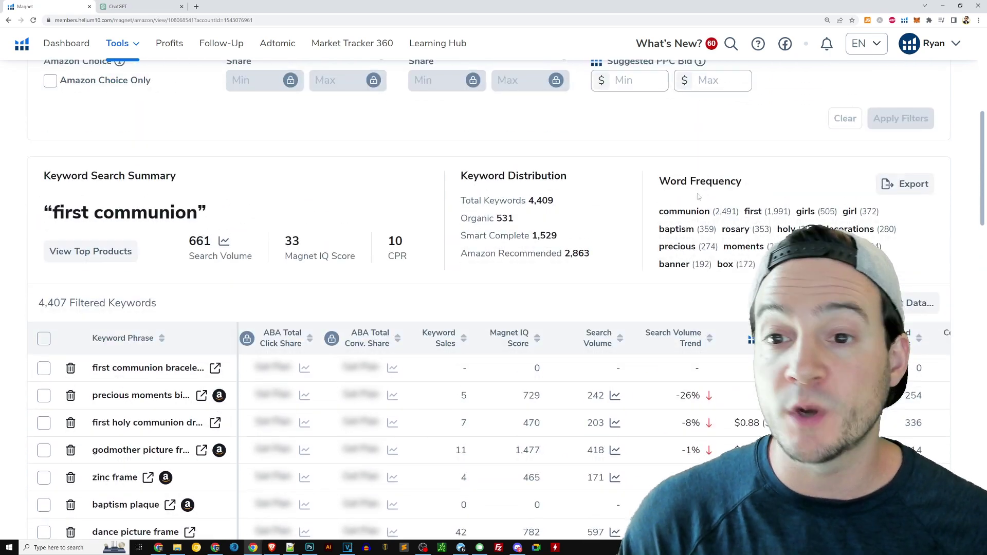
scroll(150, 342, "down", 5)
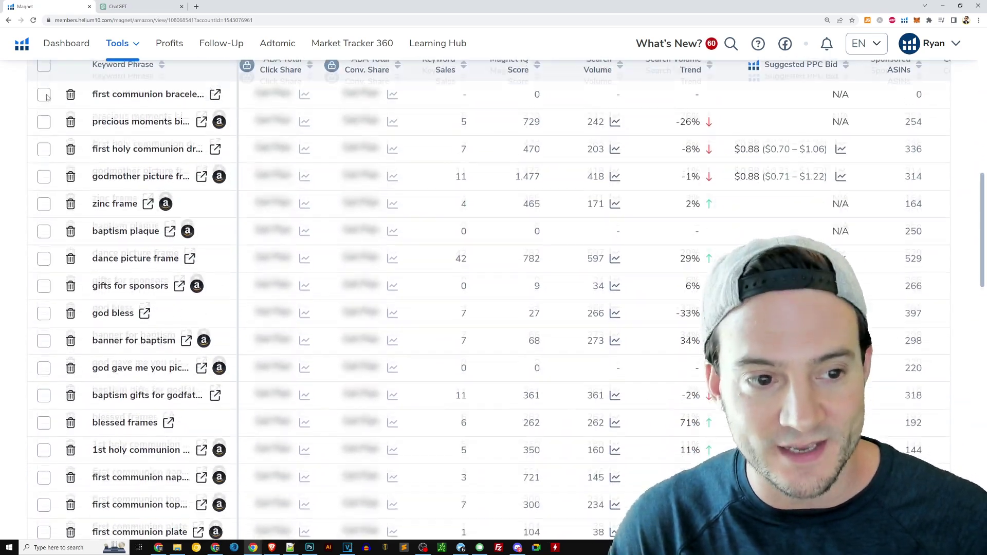
scroll(20, 182, "up", 1)
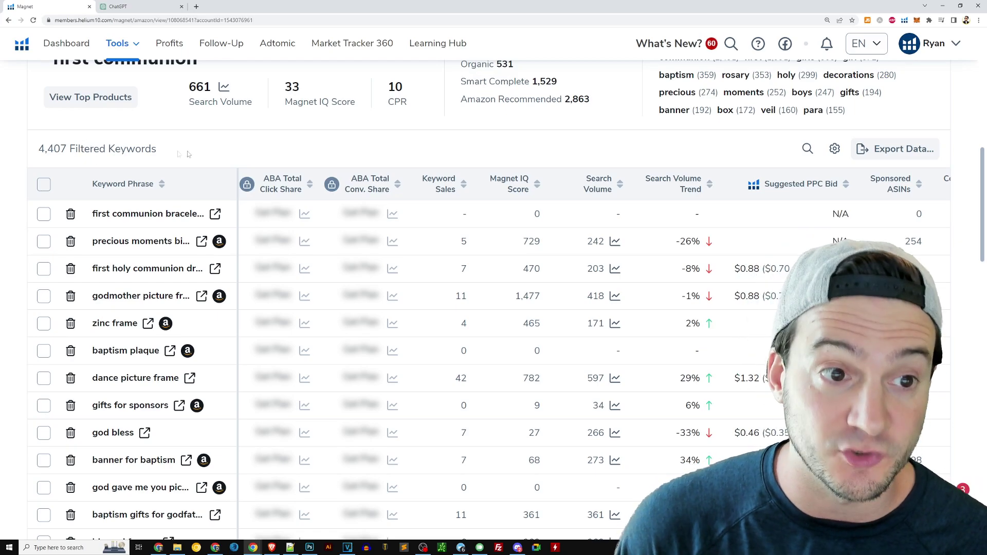
left_click_drag(187, 154, 37, 149)
scroll(164, 216, "up", 10)
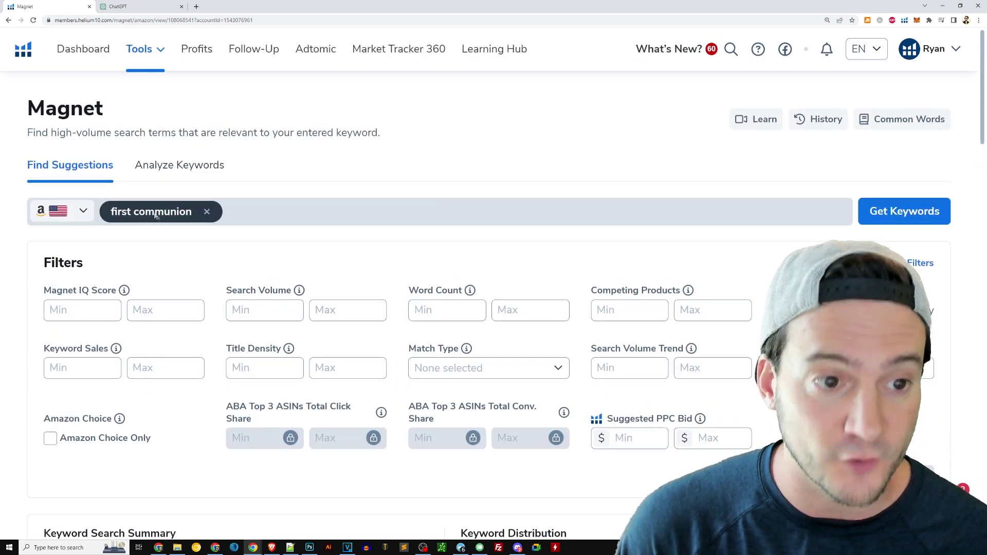
- Review Magnet's Word Frequency list and suggested keyword phrases for "first communion" again
scroll(164, 216, "down", 5)
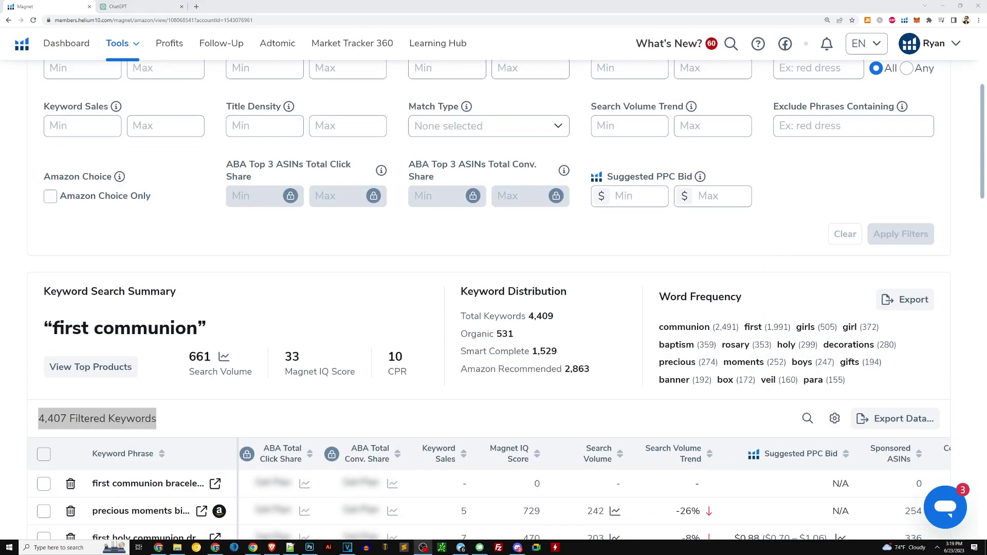
scroll(982, 266, "down", 2)
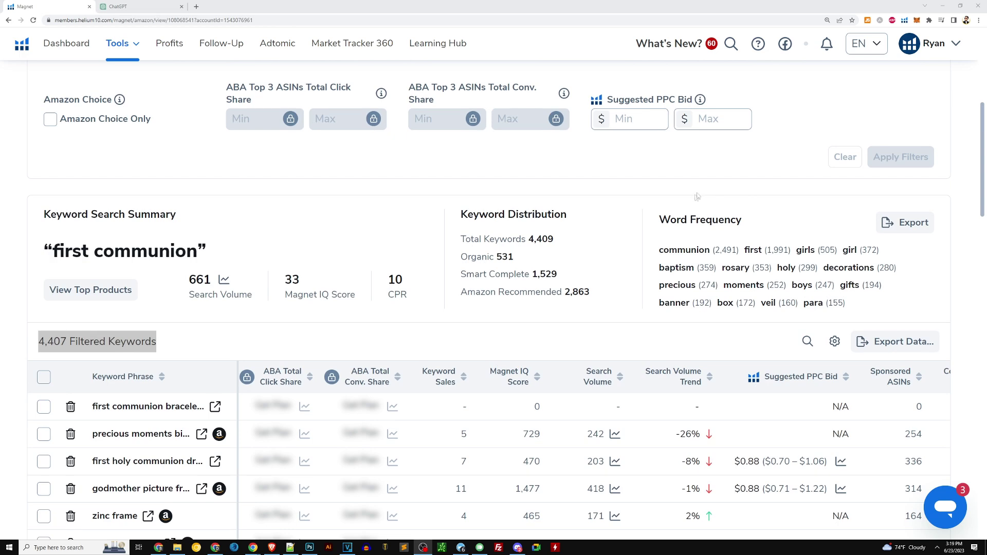
left_click_drag(659, 220, 742, 217)
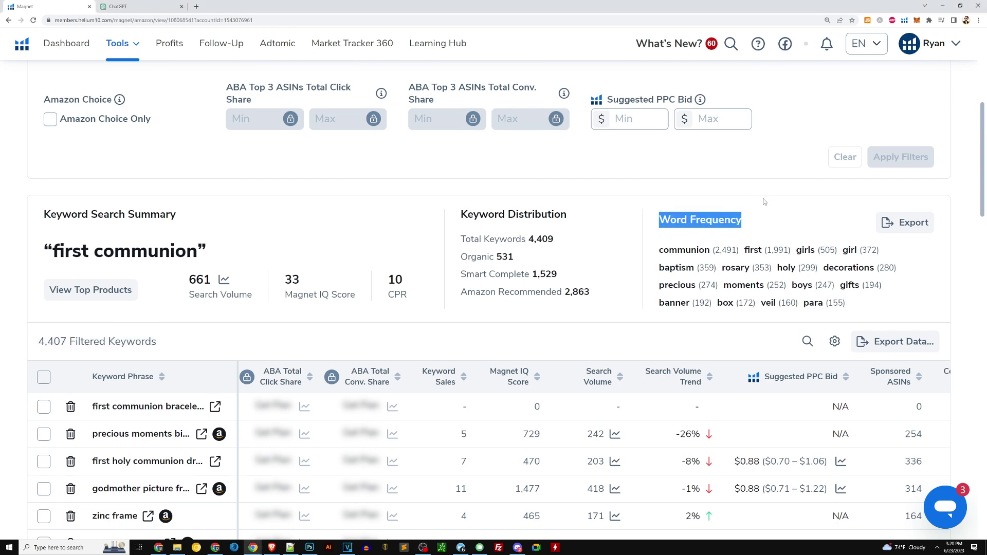
scroll(765, 201, "up", 6)
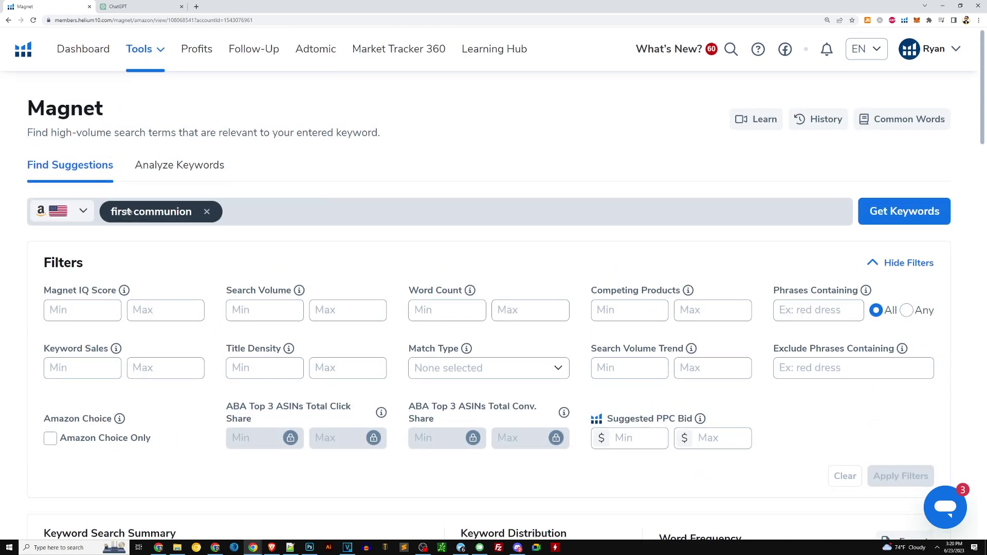
scroll(756, 177, "down", 7)
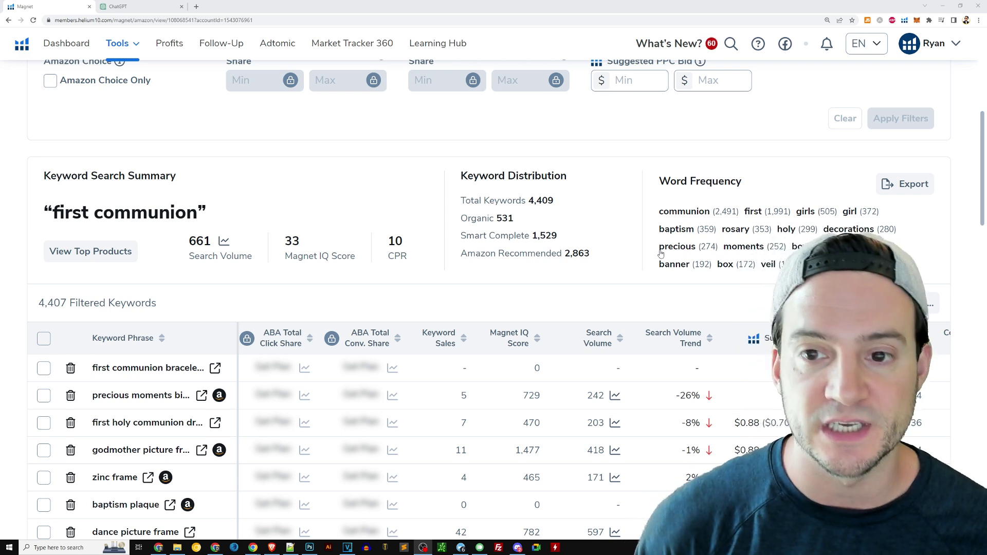
scroll(579, 248, "up", 2)
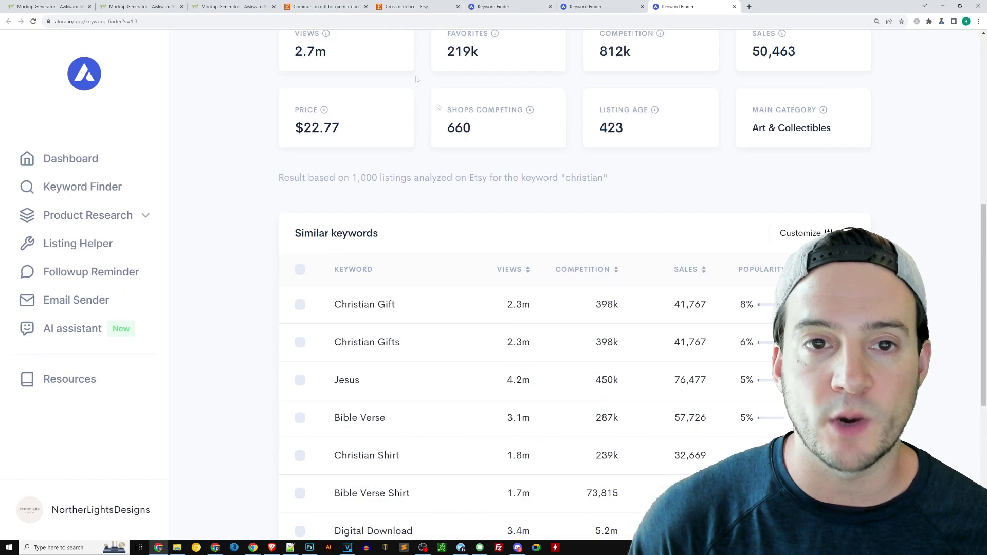
- Switch to the Sideways Cross Necklace and Earring Set mockup and apply the To My Beautiful Wife jewelry design template
left_click(226, 6)
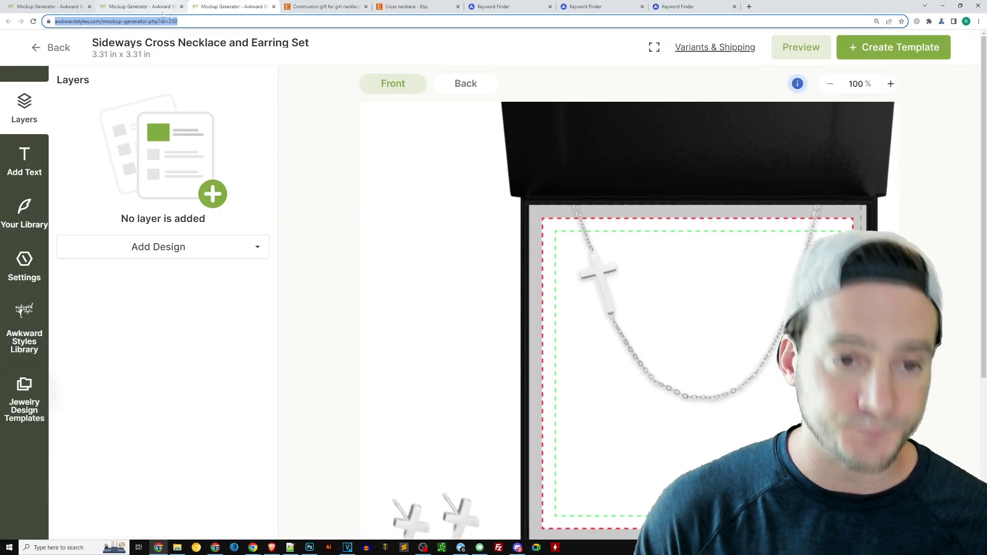
left_click(24, 329)
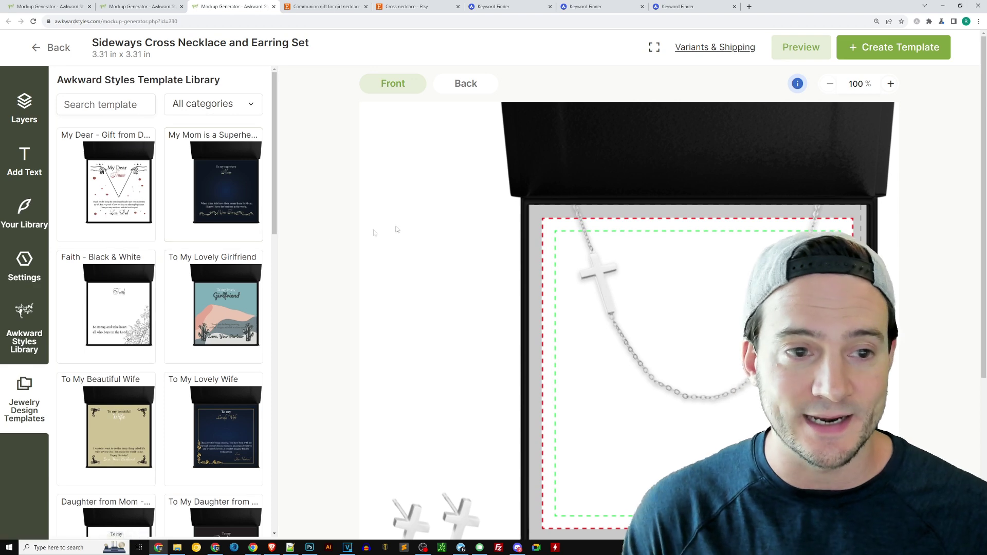
key("ctrl+minus")
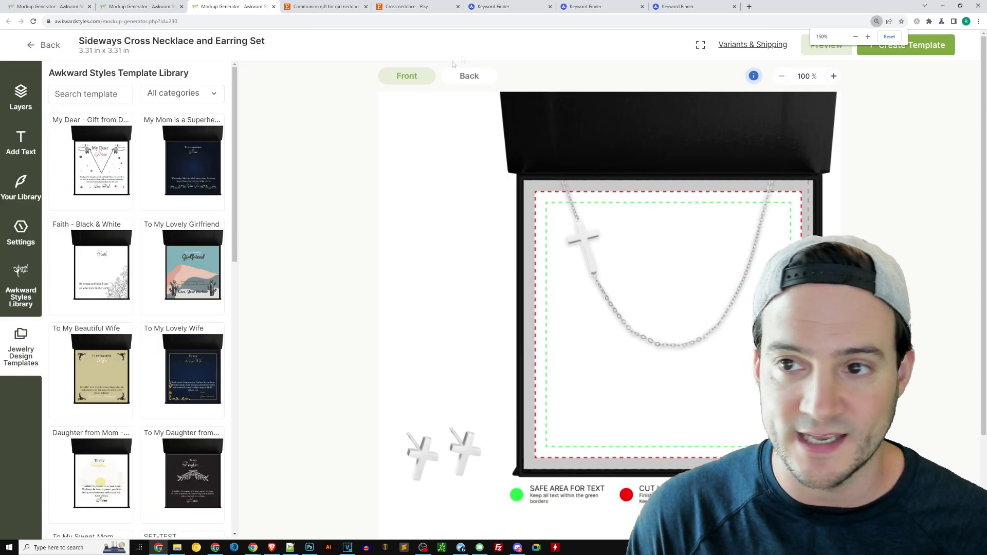
left_click(100, 379)
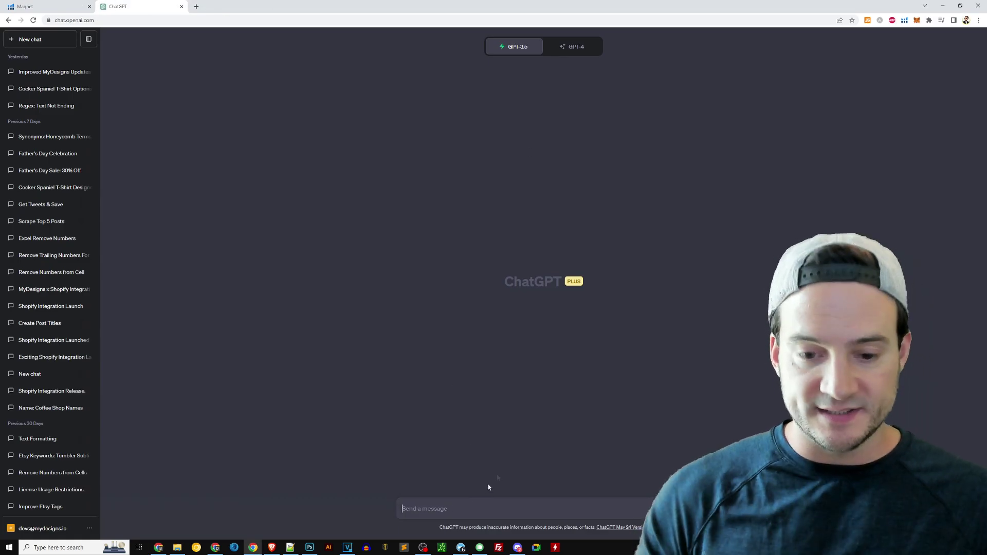
- In ChatGPT, enlarge the page to 150% and submit the prompt "write me two sentences for a card to celebrate a girl's first holy communion"
key("ctrl+plus")
key("ctrl+plus")
key("ctrl+plus")
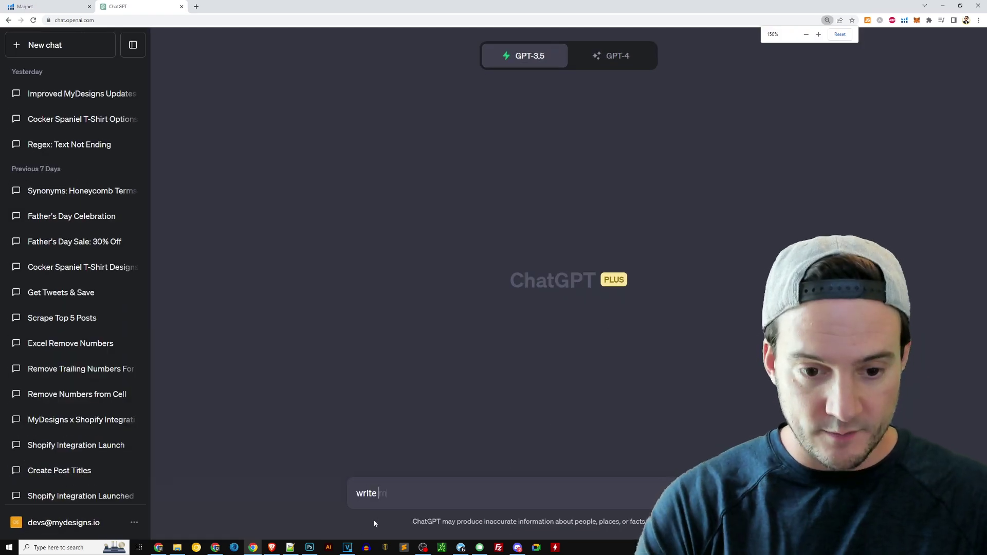
type("me two sentences fo")
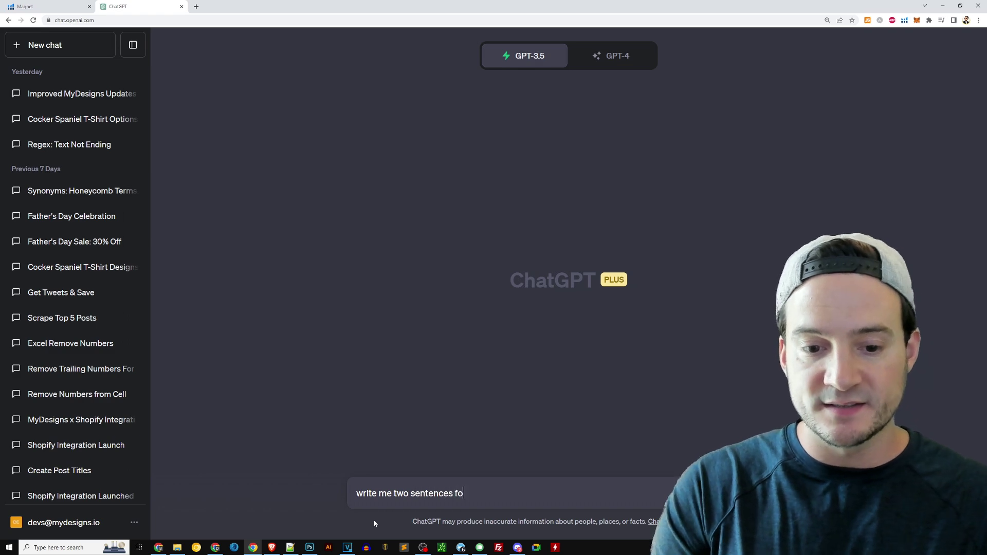
type("r a car")
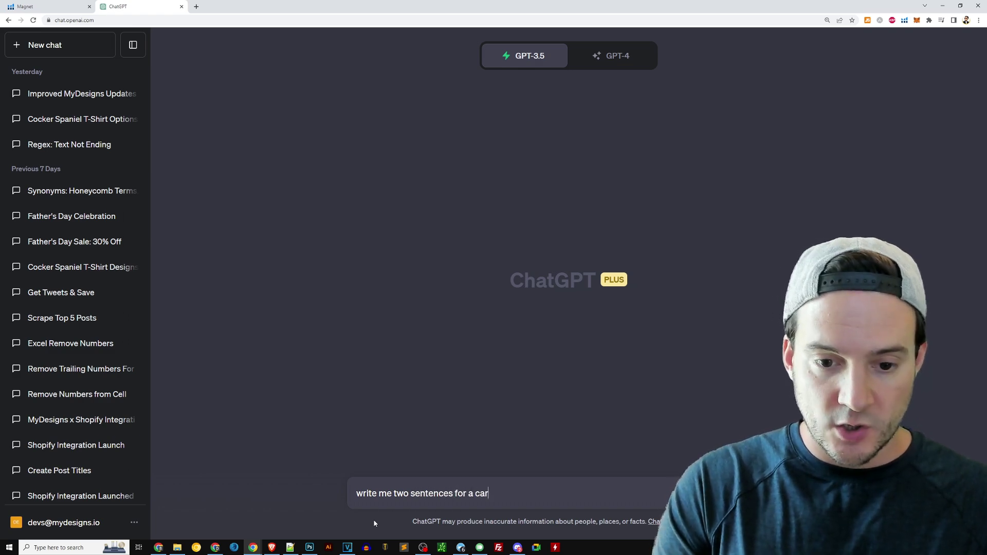
type("d to cele")
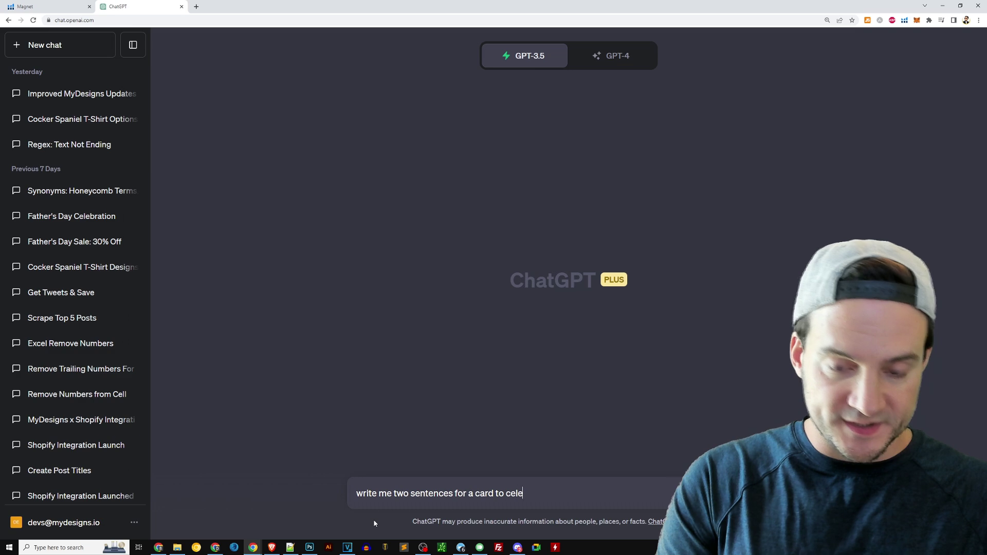
type("brate")
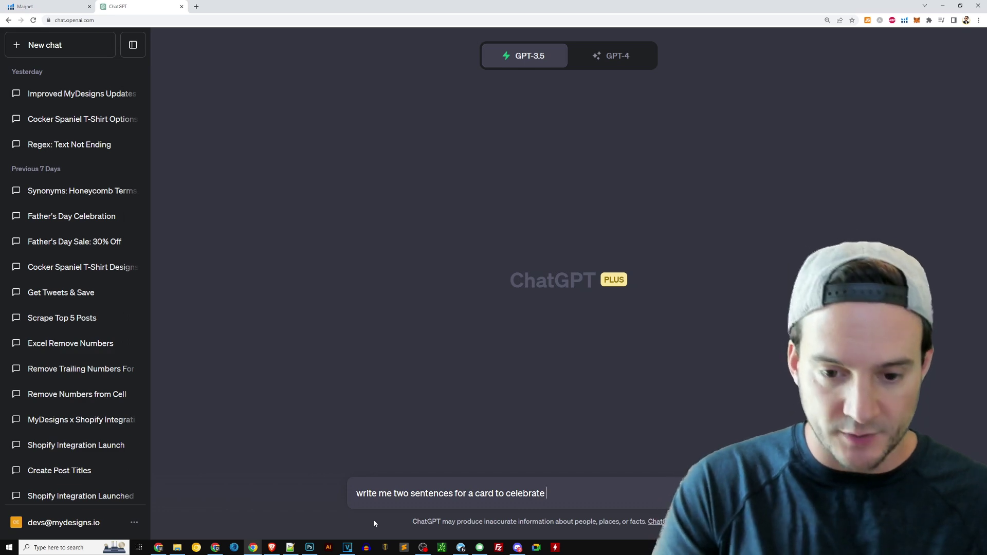
type("a girl's firs")
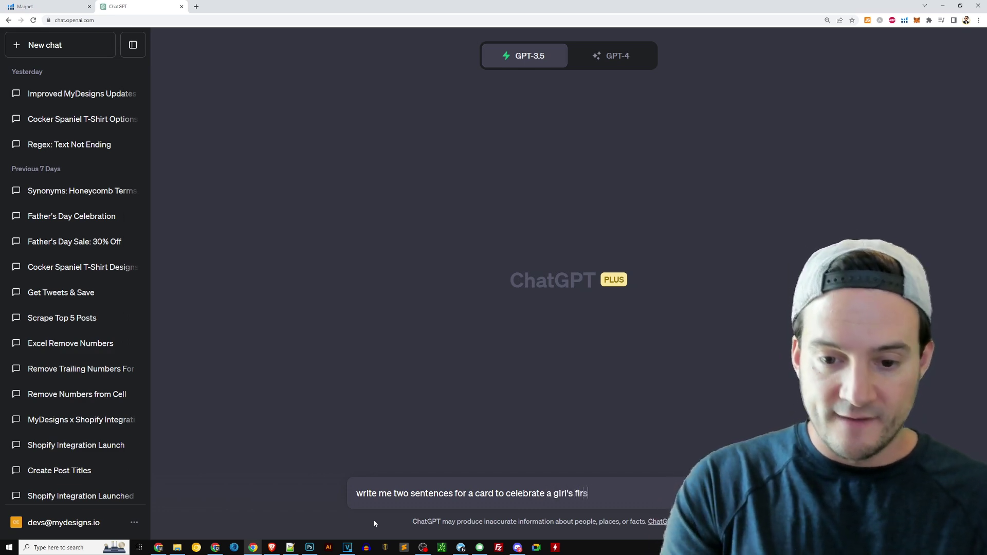
type("t holy commu")
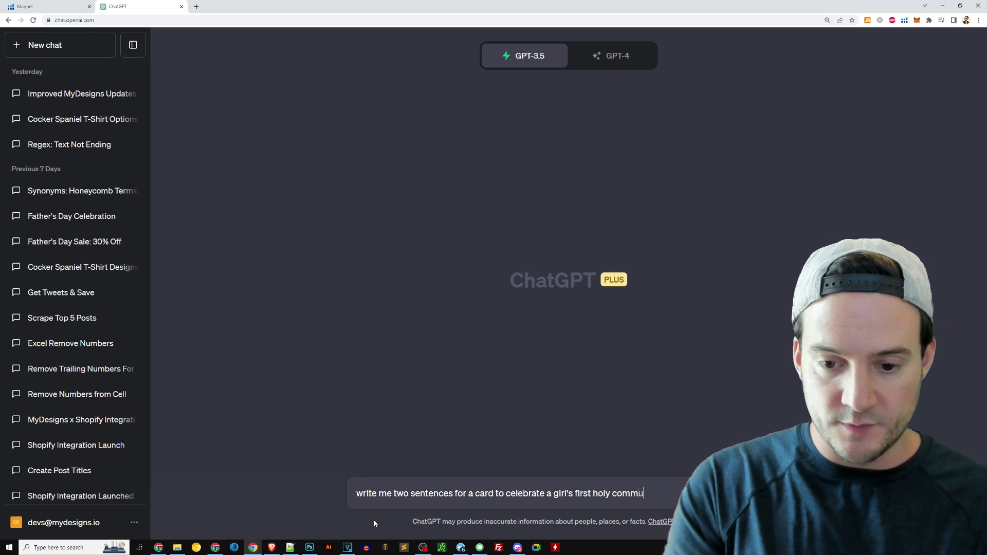
type("nion")
key("Return")
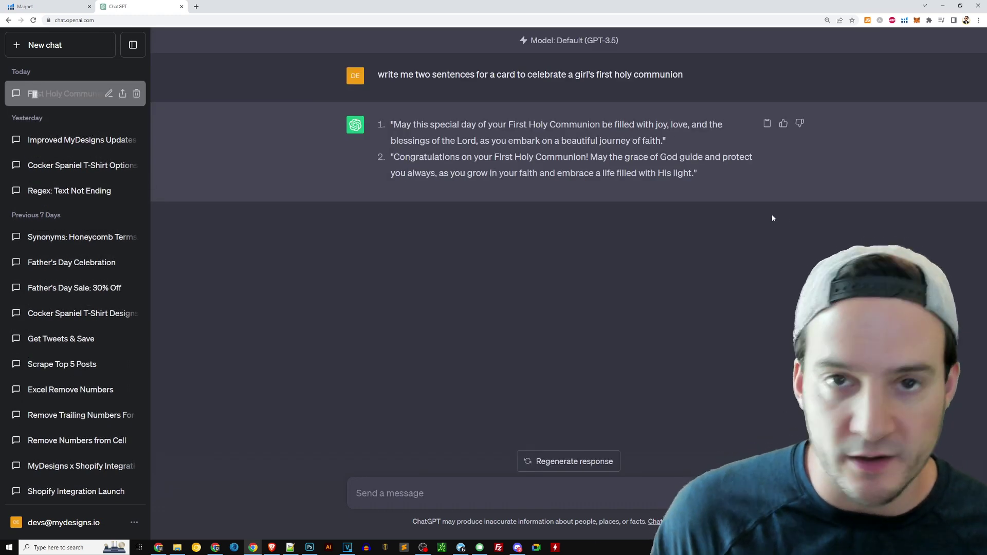
- Read through the two First Holy Communion card messages in ChatGPT's answer
left_click_drag(391, 125, 733, 176)
left_click(659, 261)
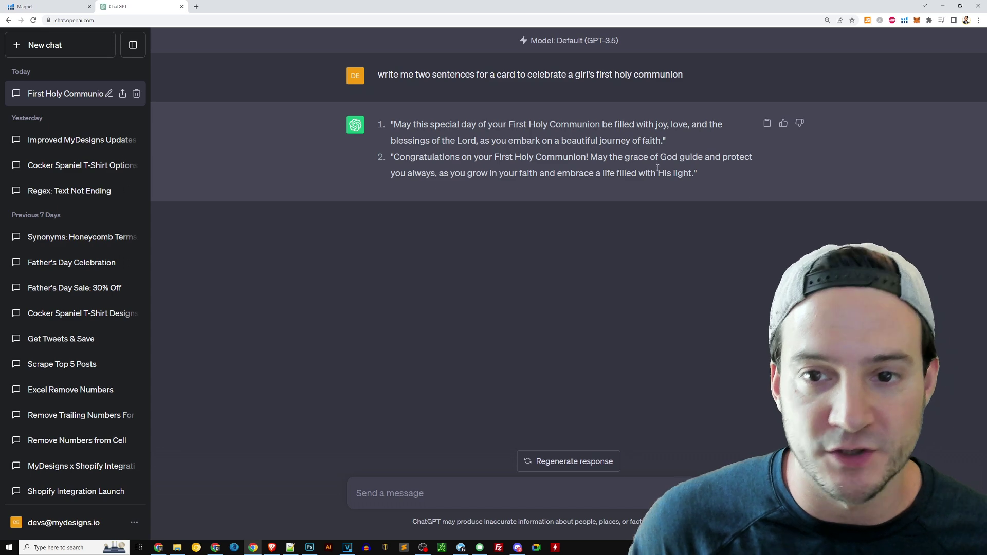
left_click_drag(608, 124, 702, 124)
left_click_drag(450, 141, 630, 141)
left_click(636, 208)
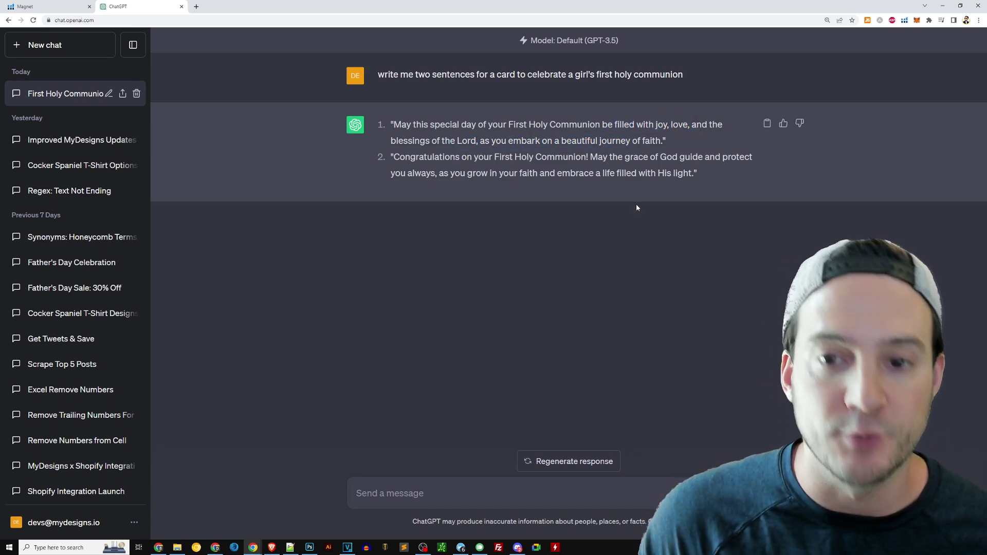
triple_click(400, 167)
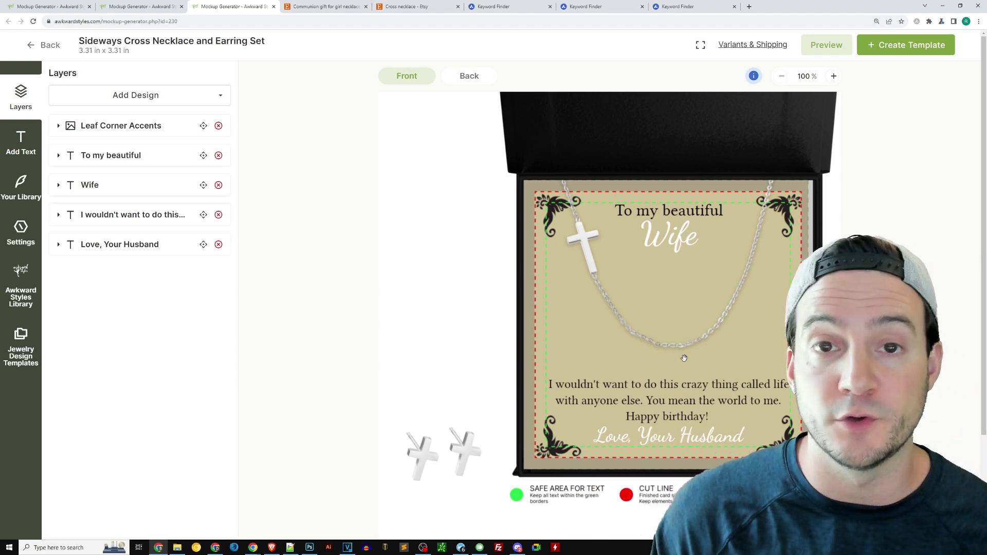
- Browse the jewelry design templates available for the Sideways Cross Necklace and Earring Set
left_click(21, 336)
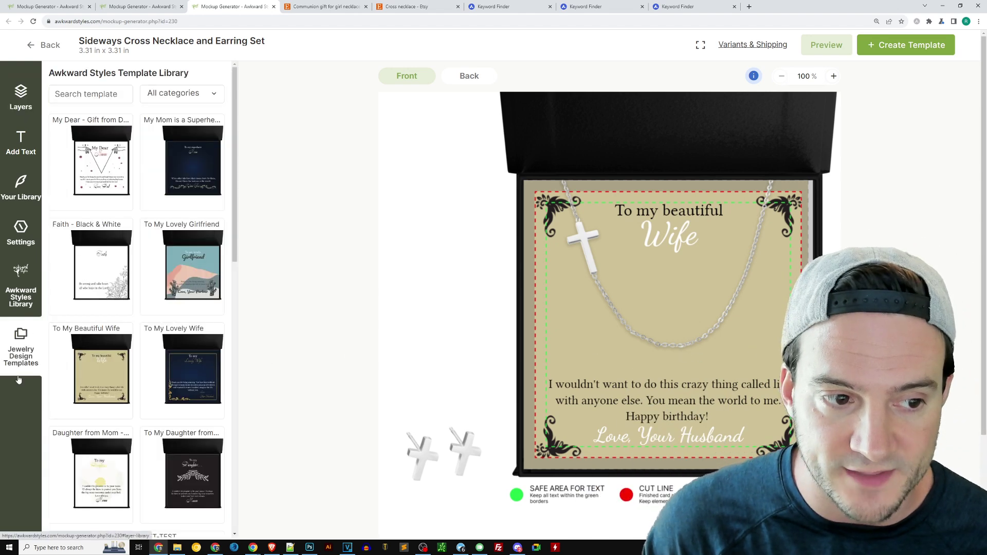
scroll(93, 329, "down", 15)
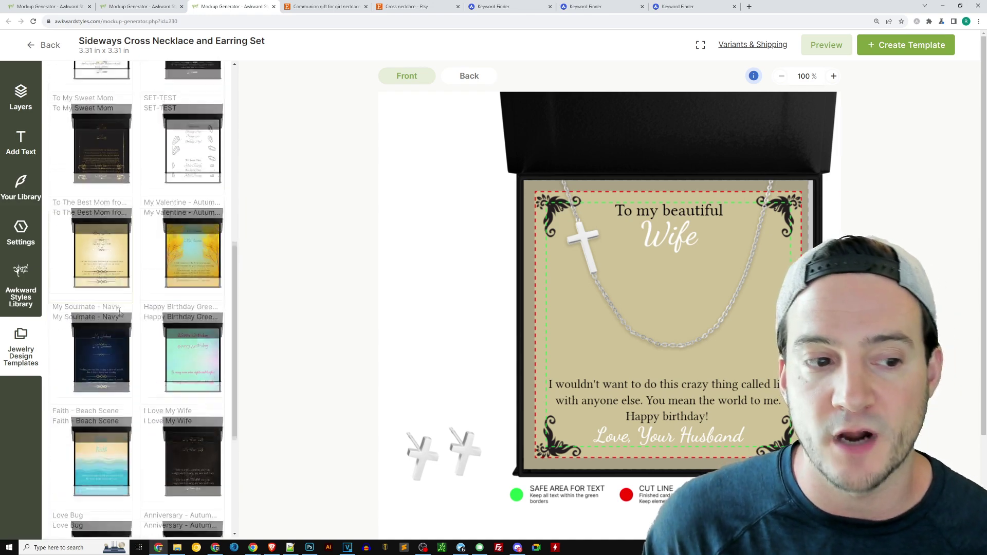
scroll(131, 317, "up", 15)
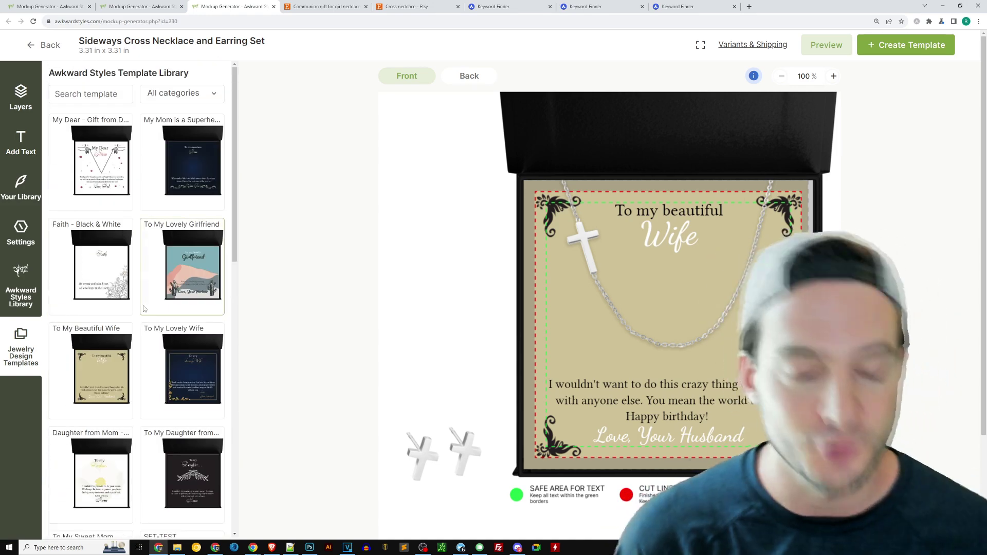
- In Photoshop, undo the boxed necklace card's placement in the Necklace & Earrings Included mockup and return to the mockup generator
key("alt+Tab")
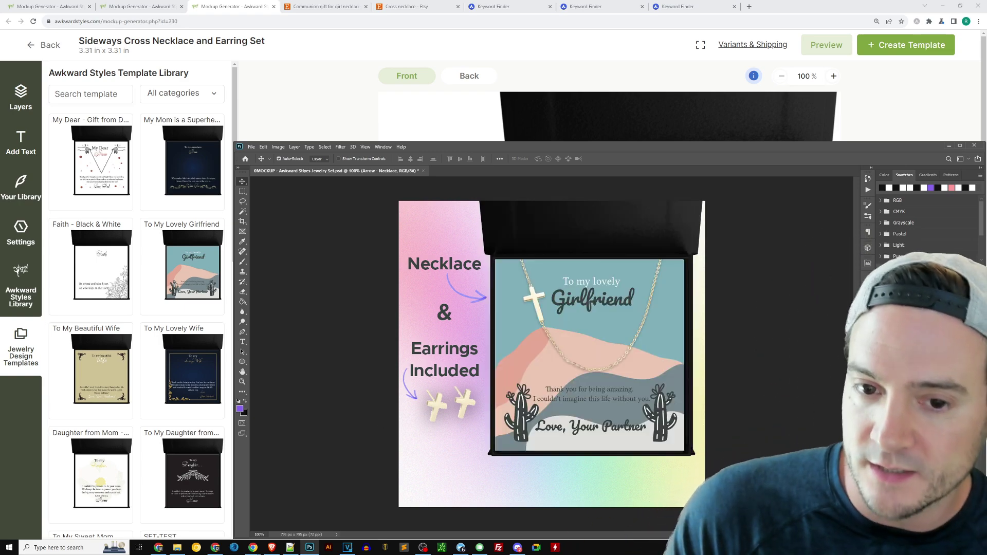
left_click(533, 50)
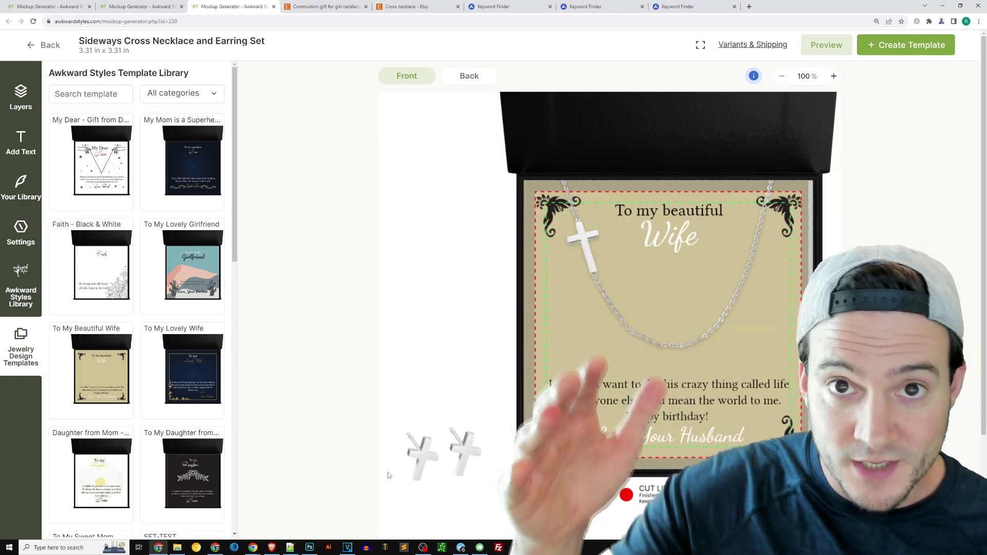
left_click(310, 548)
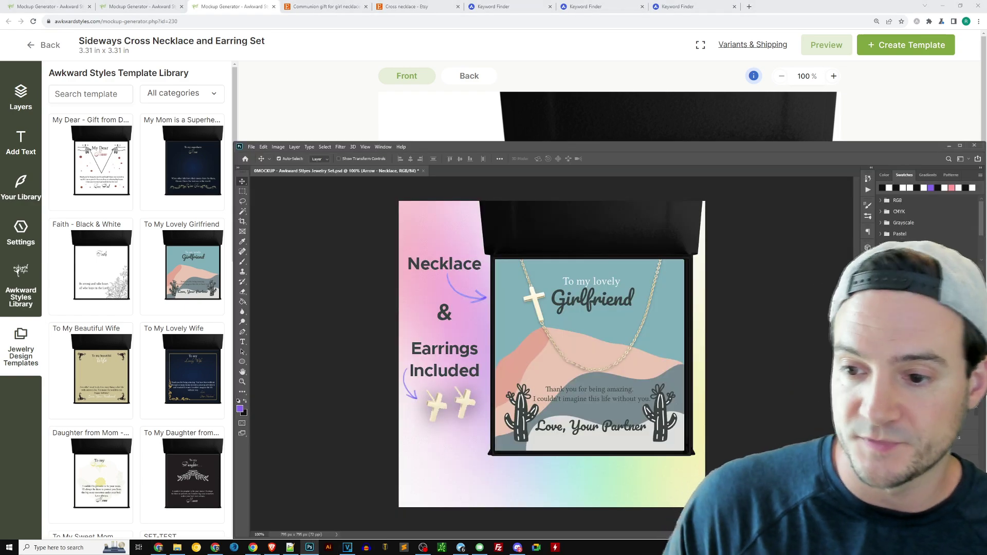
key("ctrl+z")
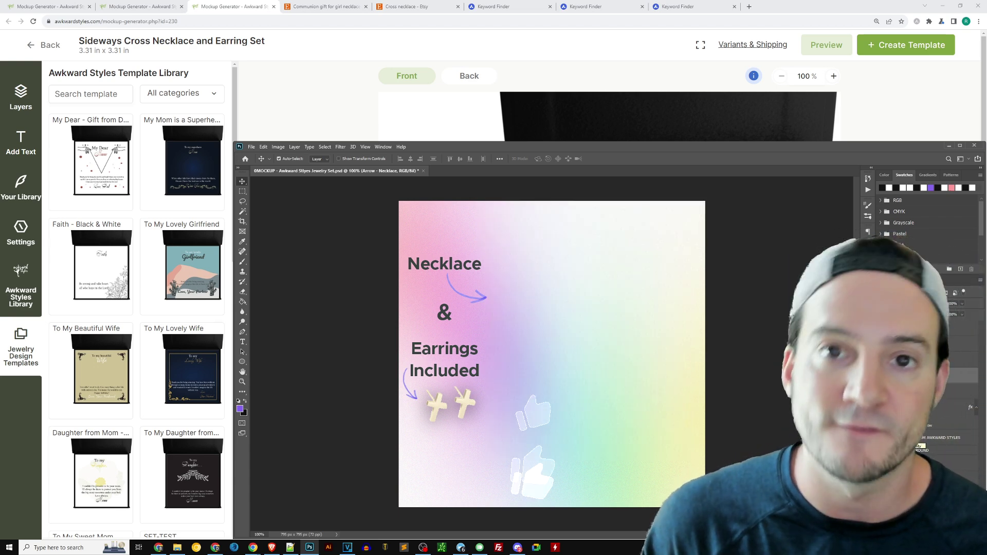
left_click(543, 47)
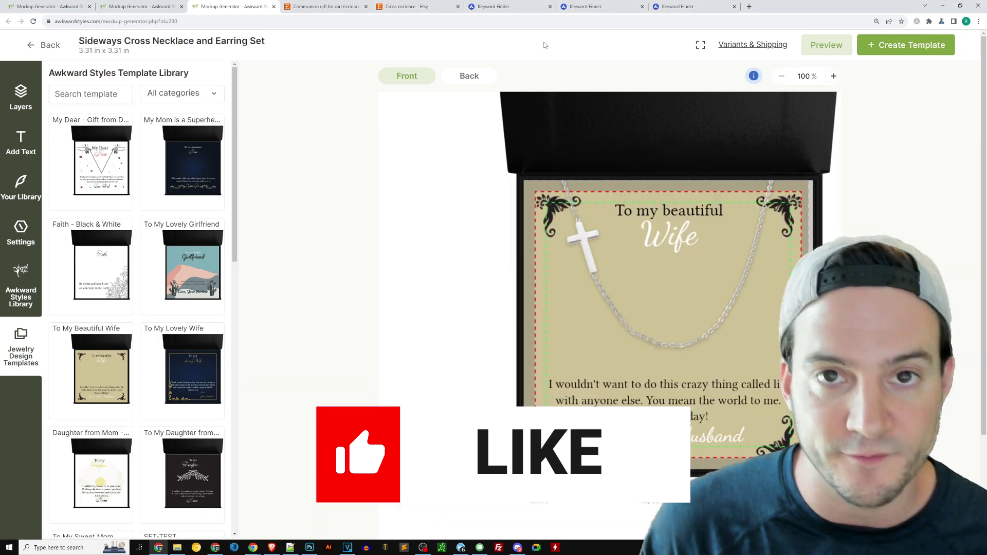